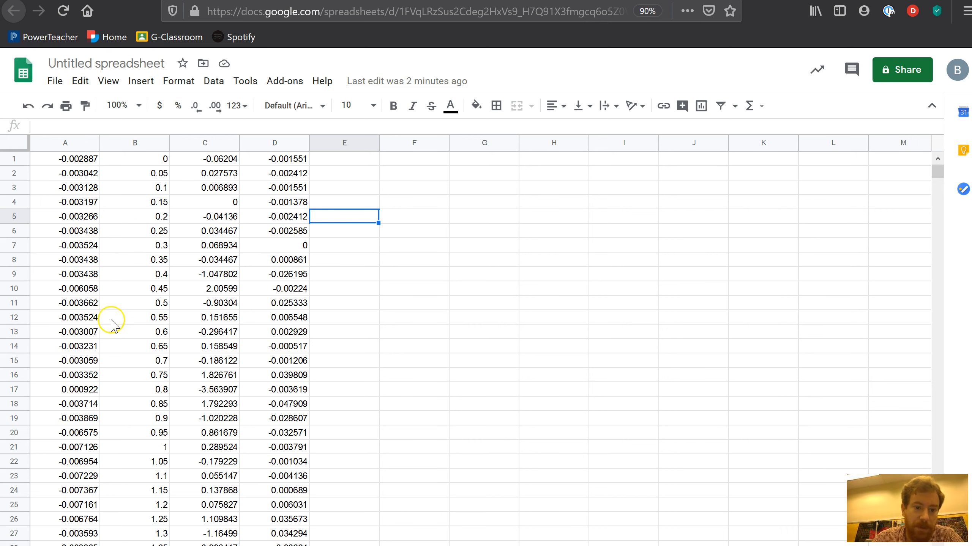
- Examine the raw data in columns A to D, looking closely at the successive values in column B
{"action": "scroll", "coordinate": [264, 274], "scroll_direction": "down", "scroll_amount": 12}
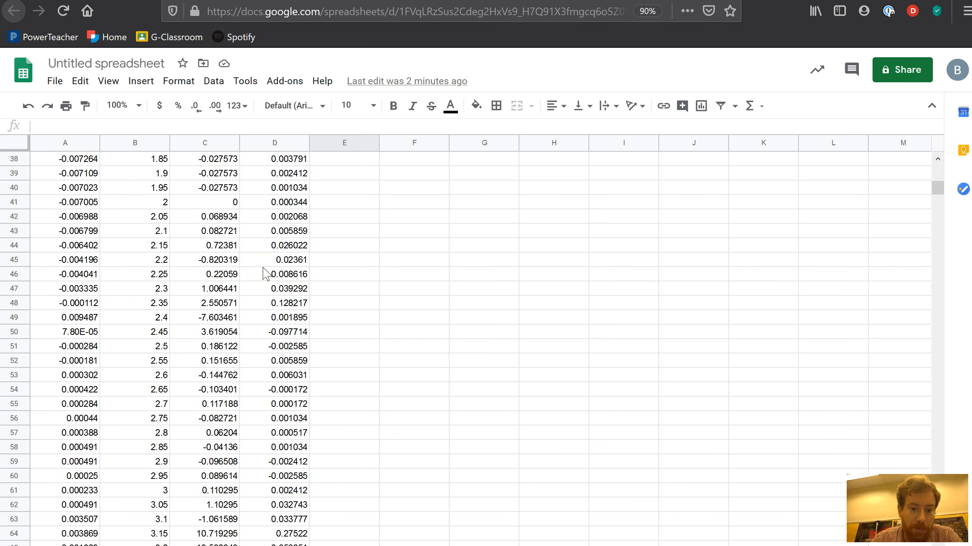
{"action": "scroll", "coordinate": [265, 274], "scroll_direction": "up", "scroll_amount": 12}
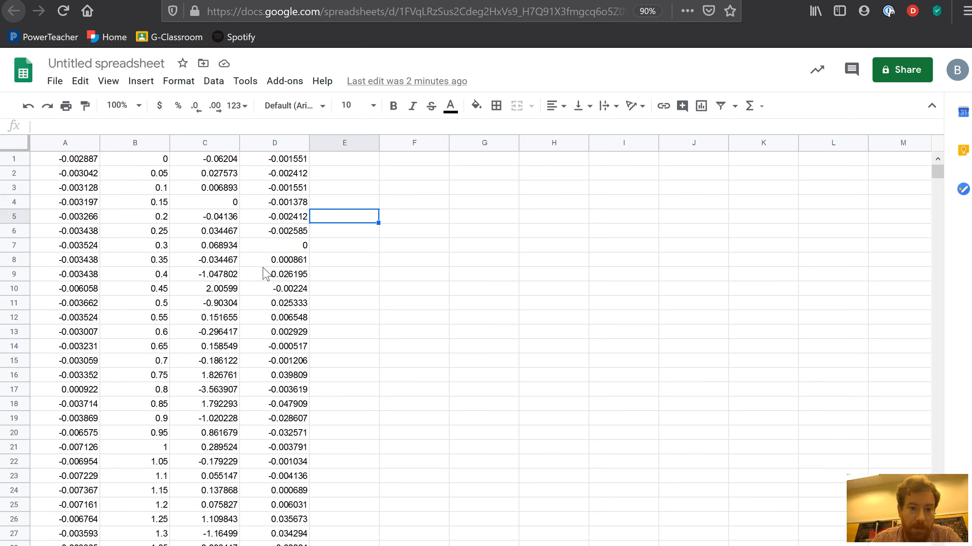
{"action": "left_click", "coordinate": [71, 160]}
{"action": "left_click", "coordinate": [286, 160]}
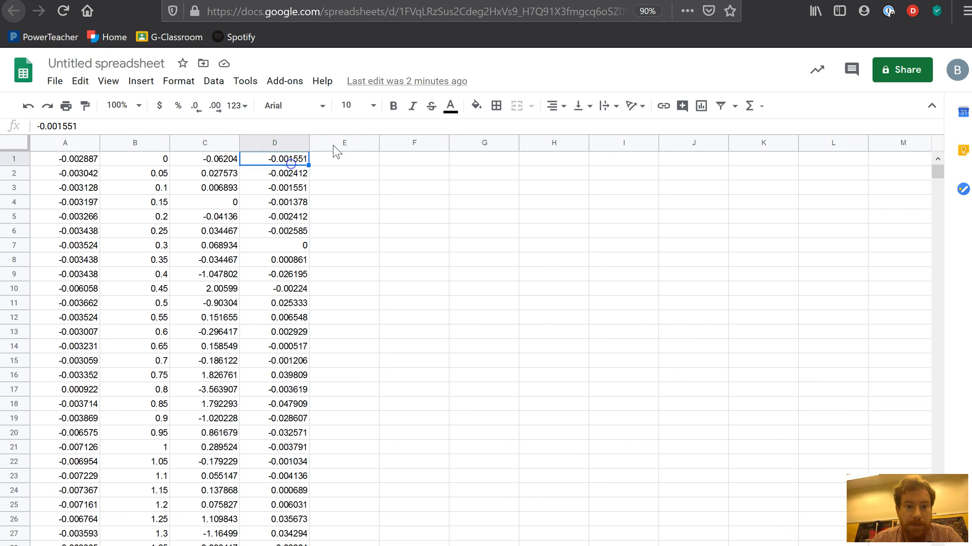
{"action": "left_click", "coordinate": [208, 159]}
{"action": "left_click", "coordinate": [161, 159]}
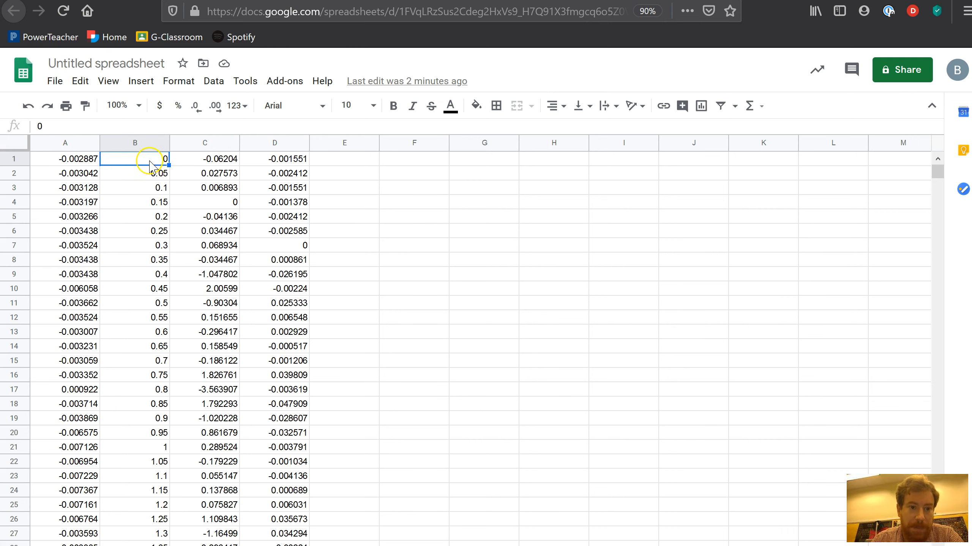
{"action": "left_click", "coordinate": [83, 158]}
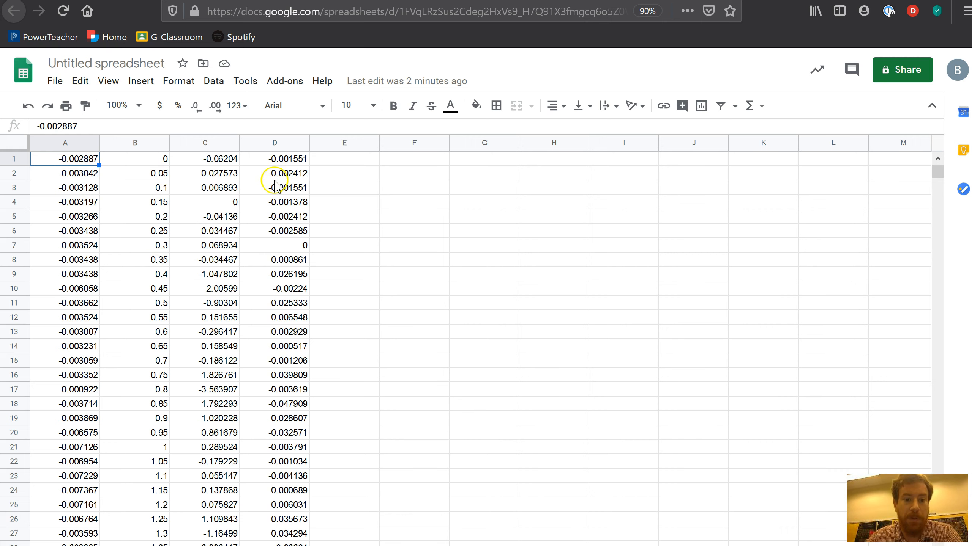
{"action": "left_click", "coordinate": [150, 163]}
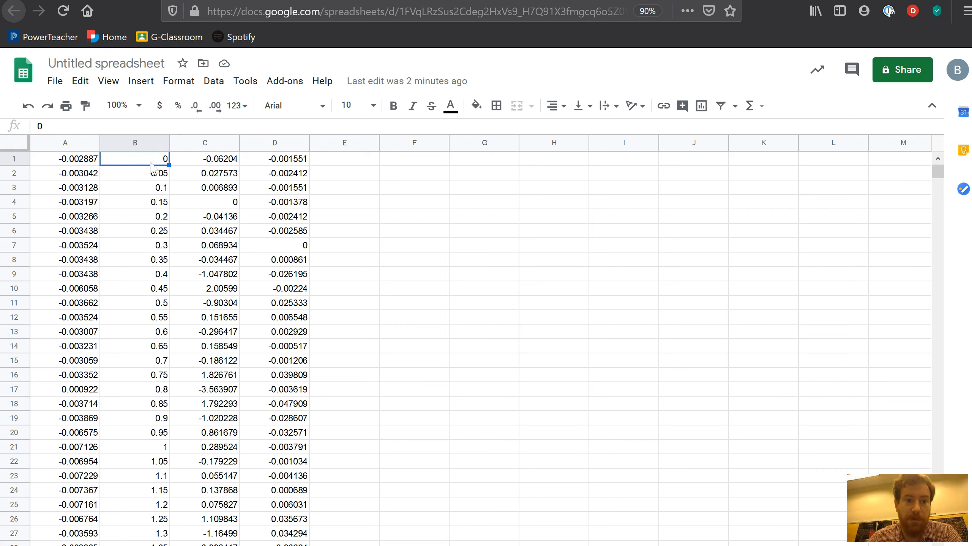
{"action": "left_click", "coordinate": [139, 145]}
{"action": "left_click", "coordinate": [138, 162]}
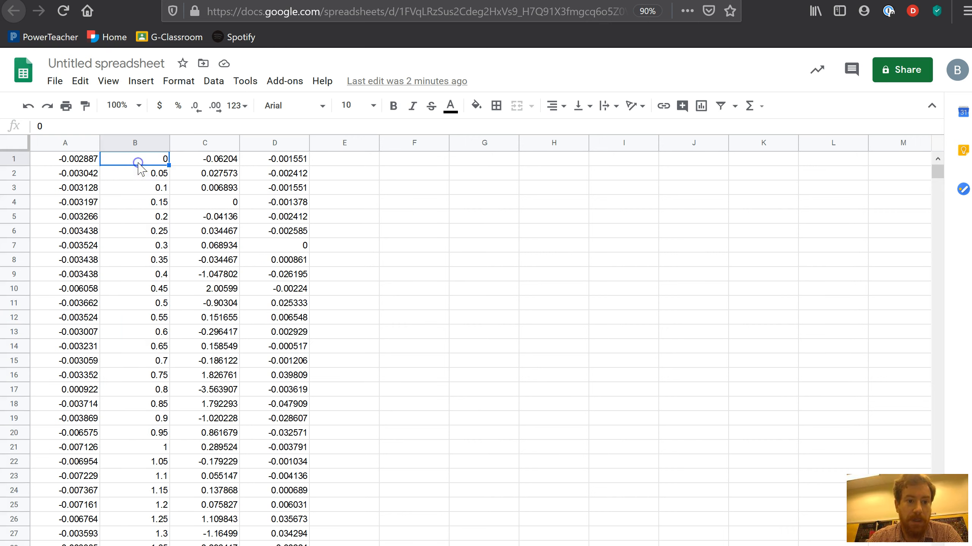
{"action": "left_click", "coordinate": [146, 177]}
{"action": "left_click", "coordinate": [149, 186]}
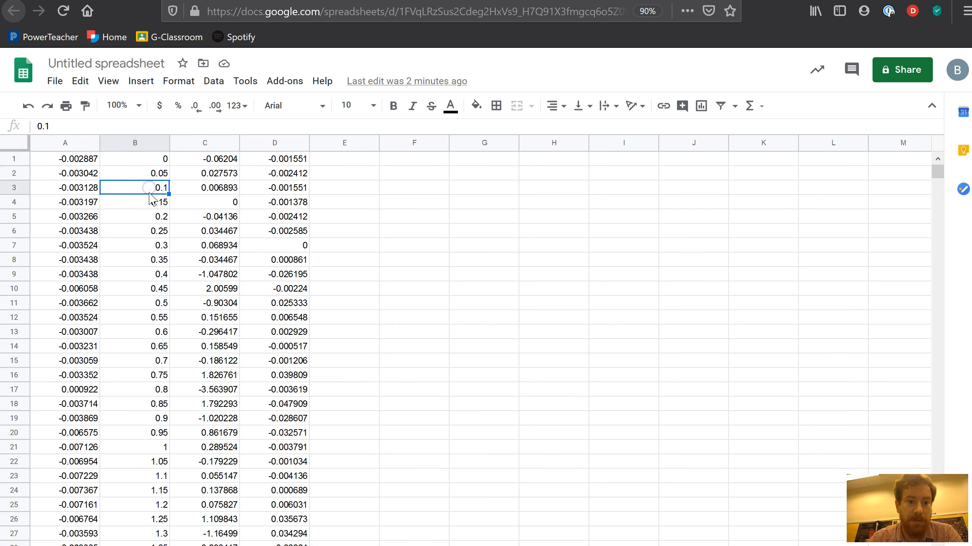
{"action": "left_click", "coordinate": [146, 178]}
{"action": "left_click", "coordinate": [116, 242]}
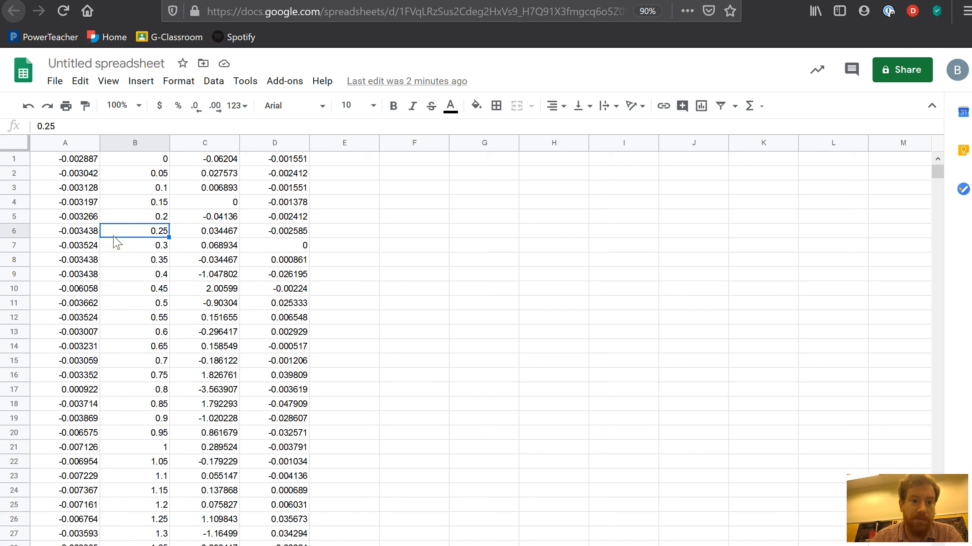
{"action": "left_click", "coordinate": [134, 161]}
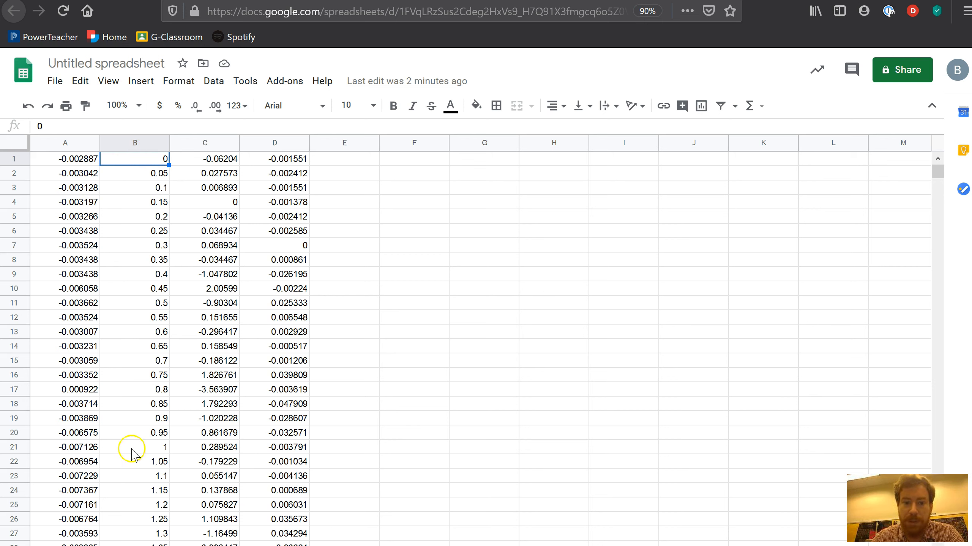
- Review how the sheet is organised by going through columns A to D and the first three rows
{"action": "left_click", "coordinate": [64, 145]}
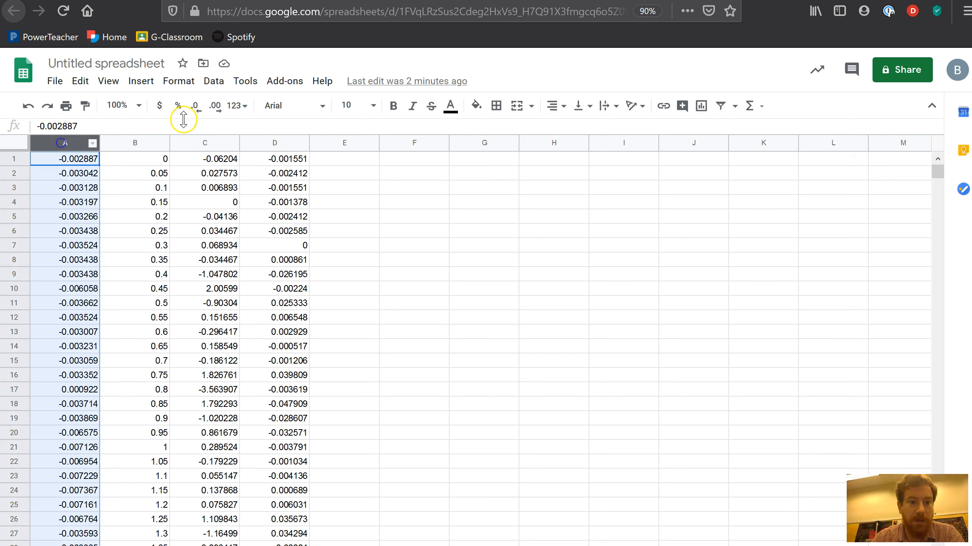
{"action": "left_click", "coordinate": [124, 145]}
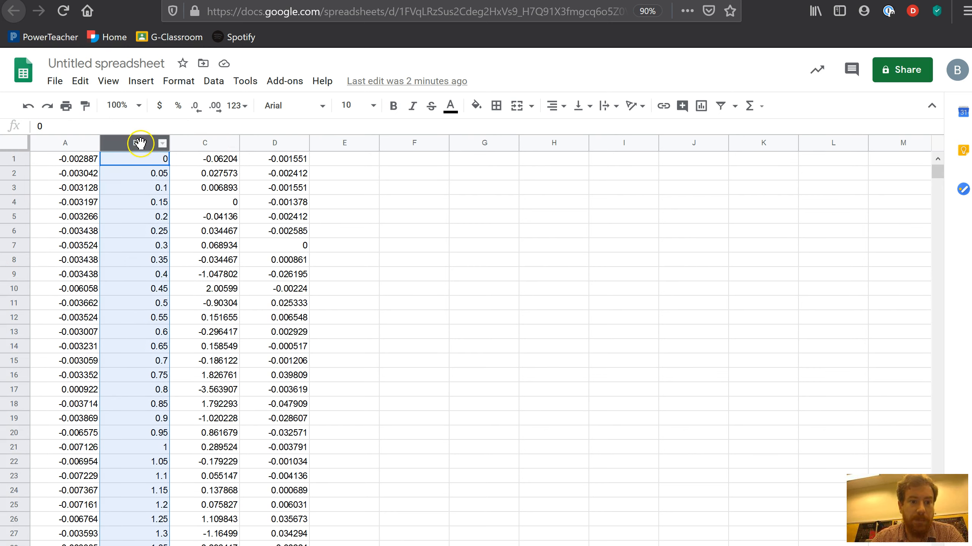
{"action": "left_click", "coordinate": [195, 143]}
{"action": "left_click", "coordinate": [281, 142]}
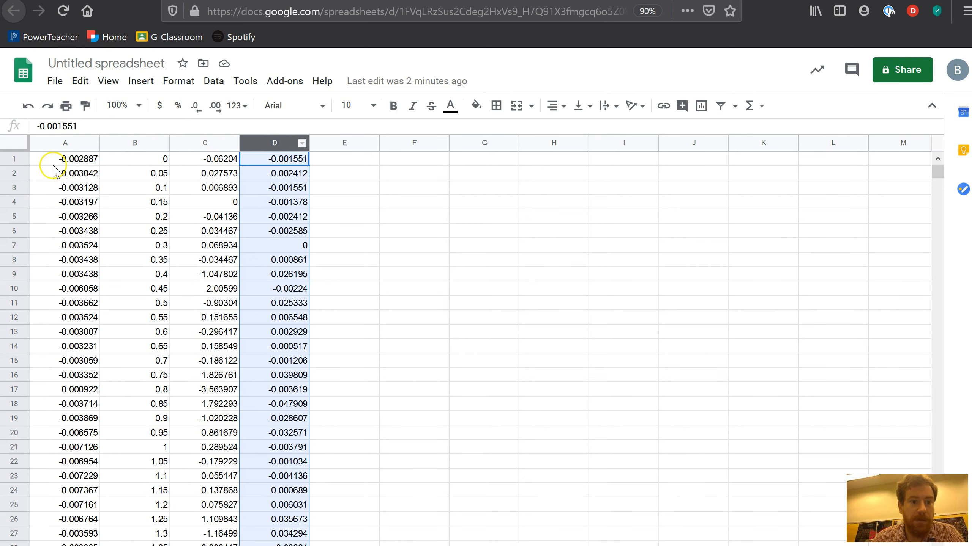
{"action": "left_click", "coordinate": [16, 160]}
{"action": "left_click", "coordinate": [18, 172]}
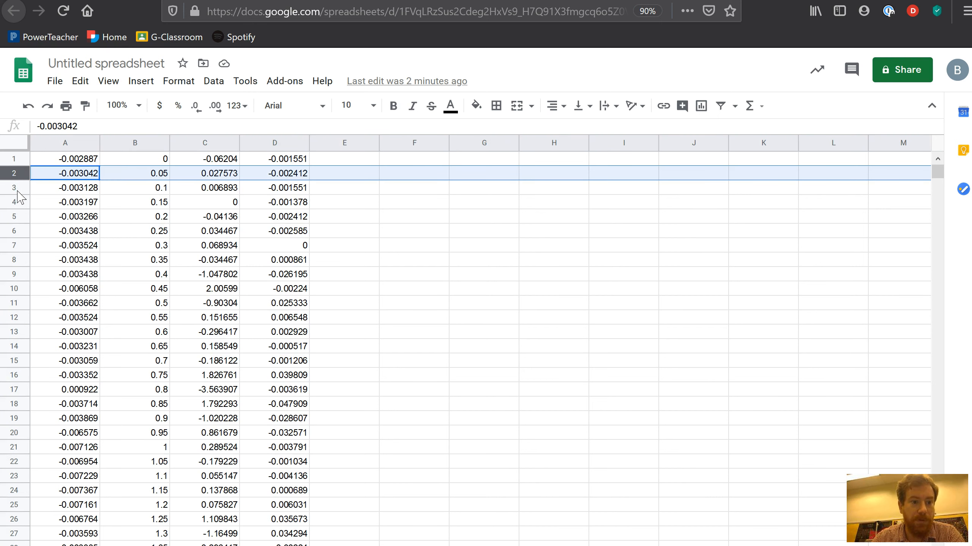
{"action": "left_click", "coordinate": [17, 192]}
{"action": "left_click", "coordinate": [148, 161]}
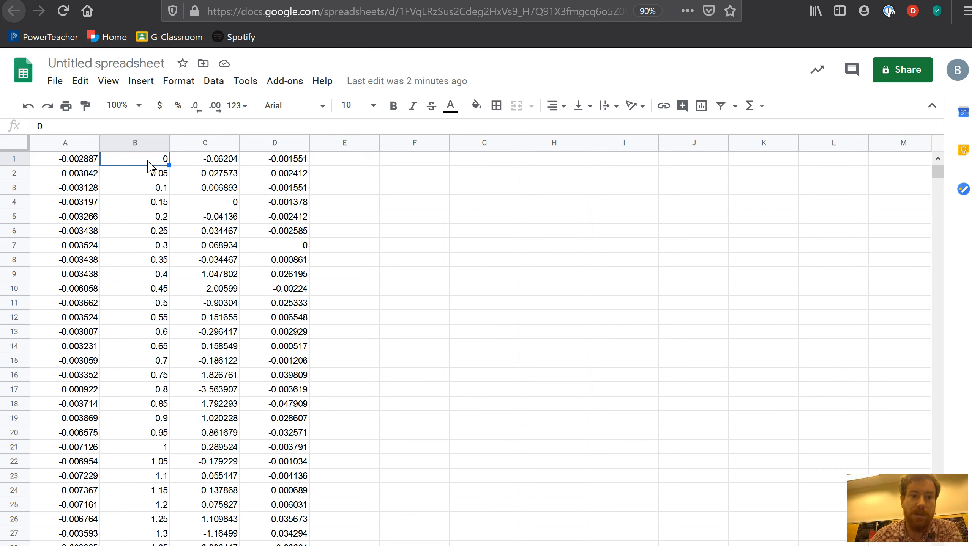
{"action": "left_click", "coordinate": [353, 160]}
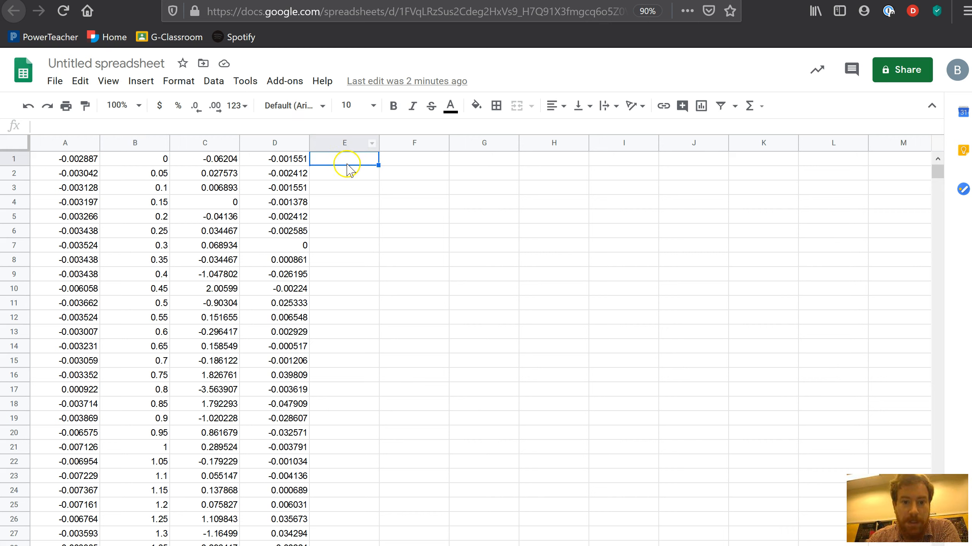
{"action": "left_click", "coordinate": [479, 232]}
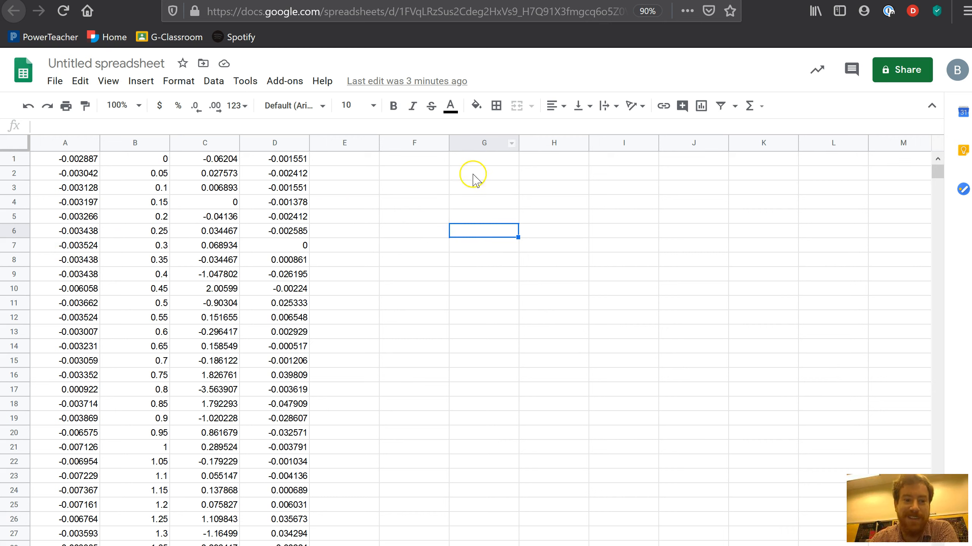
- Insert a row above the data and label column B with the header "Time (s)"
{"action": "left_click", "coordinate": [147, 161]}
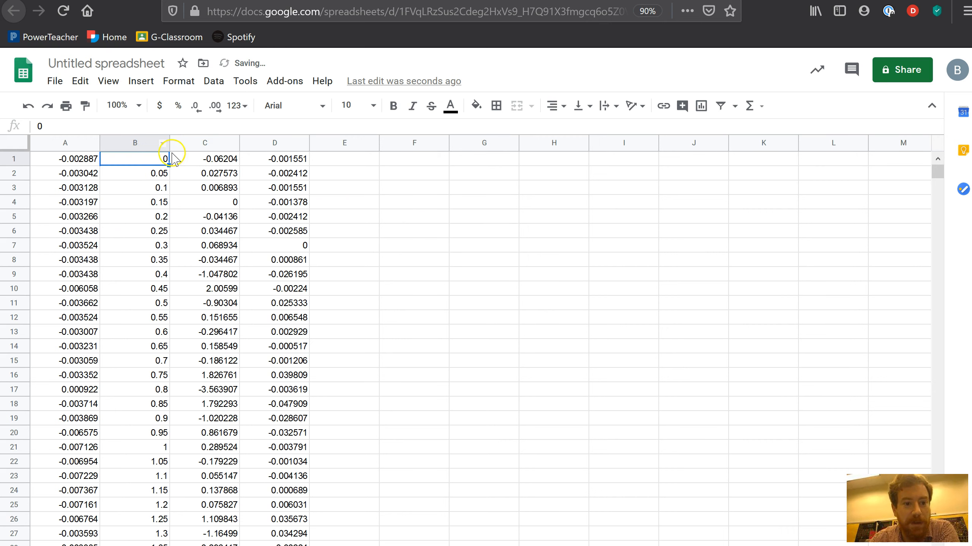
{"action": "left_click", "coordinate": [140, 82]}
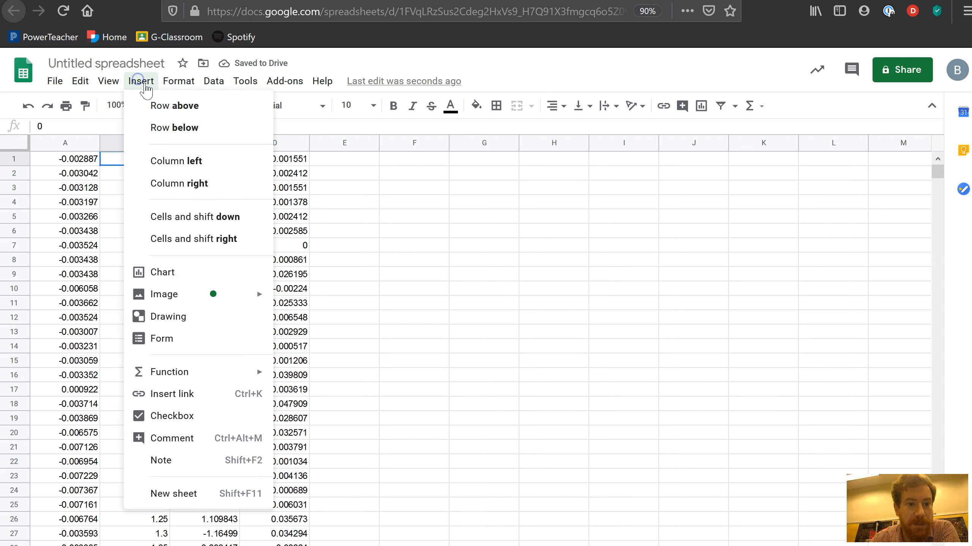
{"action": "left_click", "coordinate": [168, 107]}
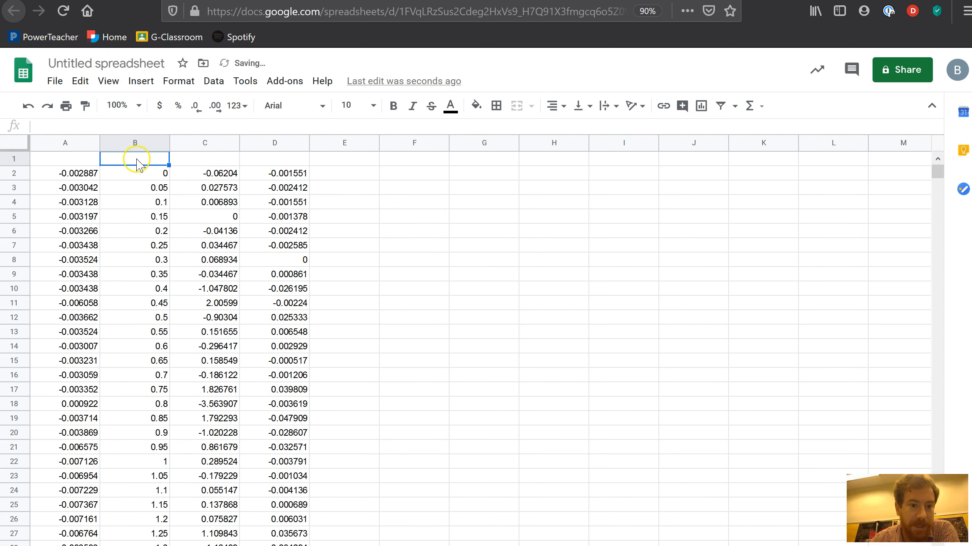
{"action": "type", "text": "Time (s"}
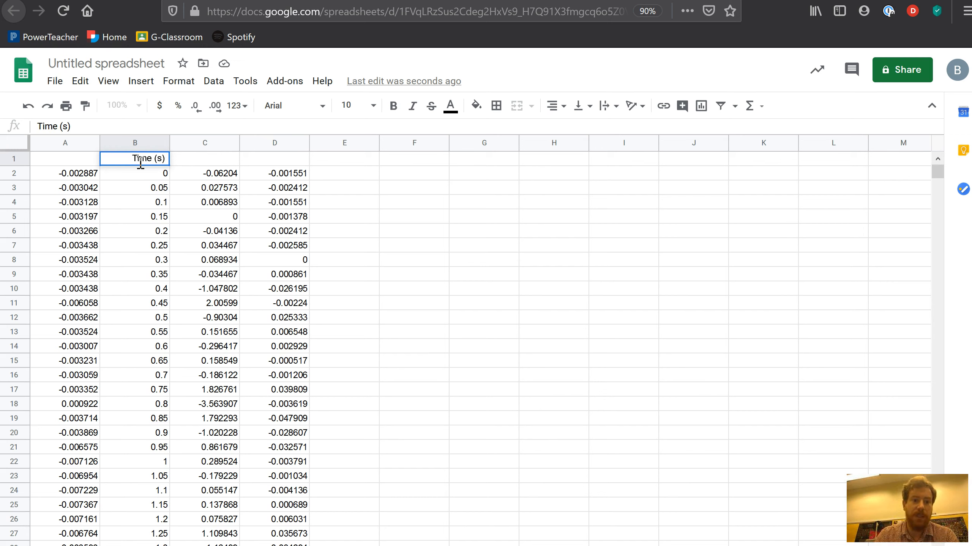
{"action": "left_click", "coordinate": [195, 174]}
{"action": "left_click", "coordinate": [63, 177]}
{"action": "left_click", "coordinate": [280, 176]}
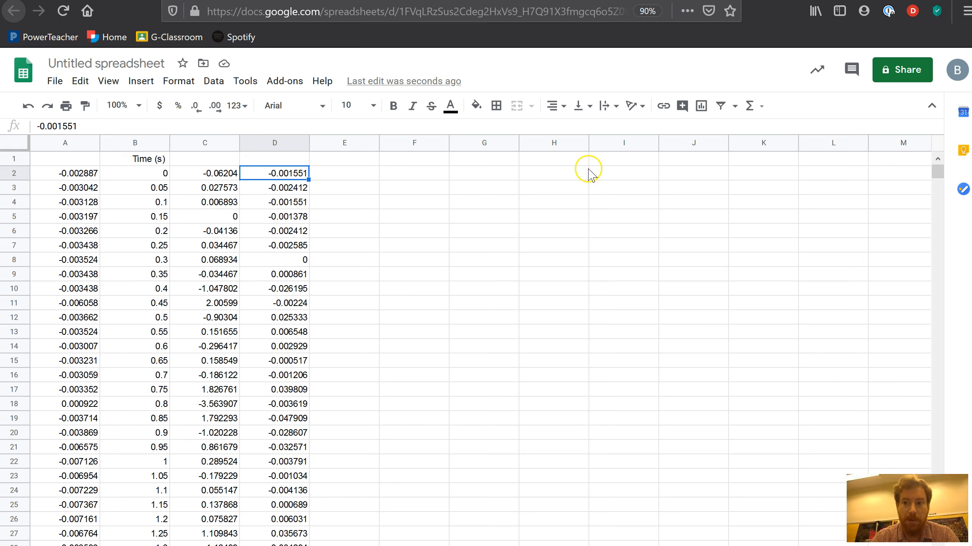
{"action": "left_click", "coordinate": [516, 178]}
- Insert a chart starting from empty cell F2 and place it beside the data, from column E onward
{"action": "left_click", "coordinate": [396, 176]}
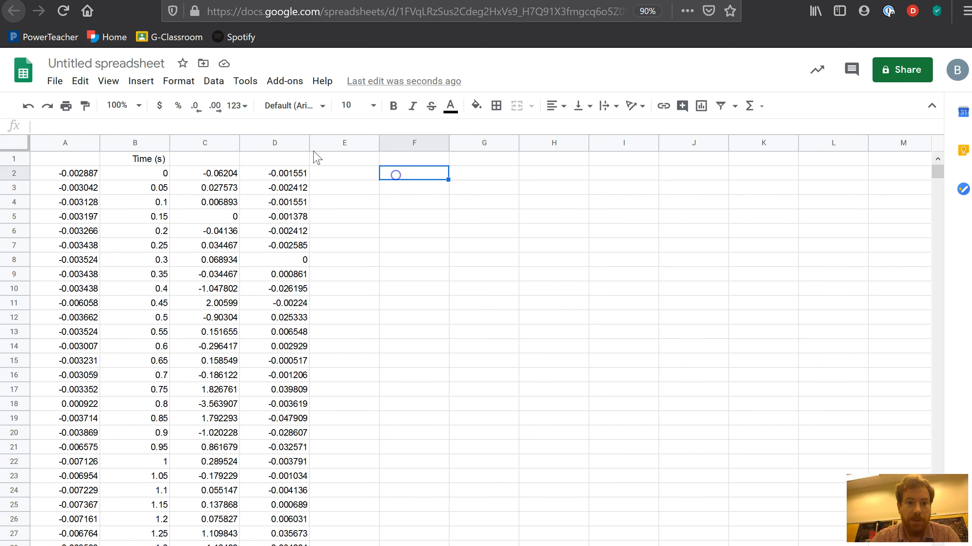
{"action": "left_click", "coordinate": [149, 84]}
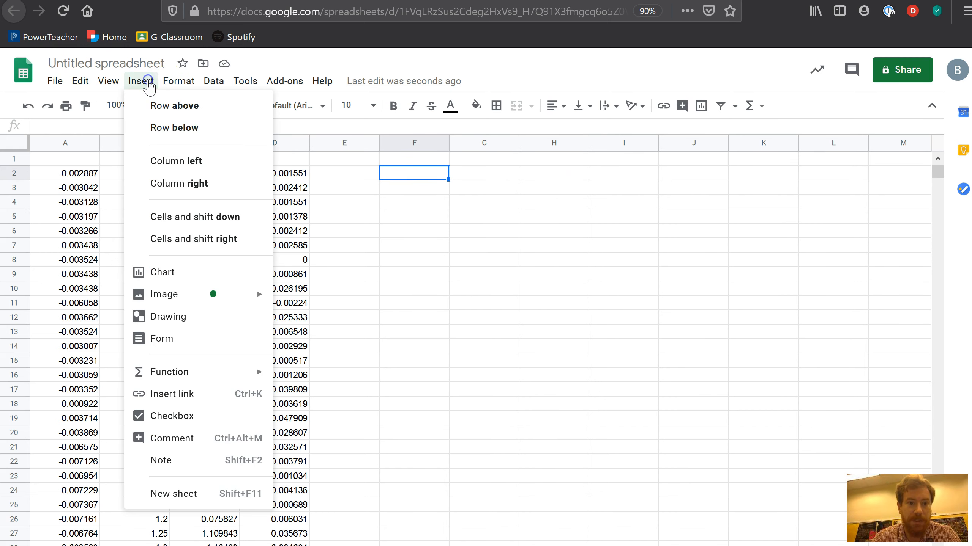
{"action": "left_click", "coordinate": [157, 272]}
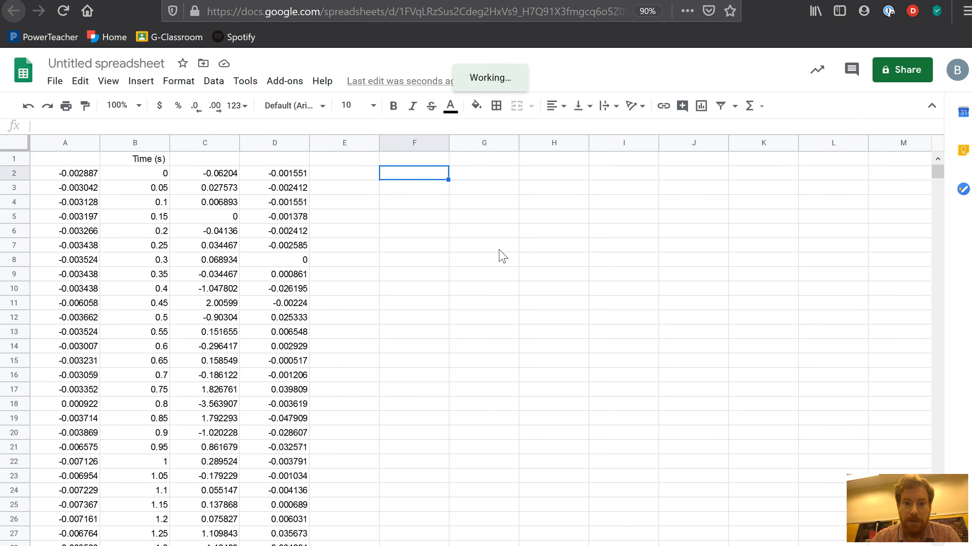
{"action": "left_click_drag", "start_coordinate": [359, 275], "coordinate": [541, 215]}
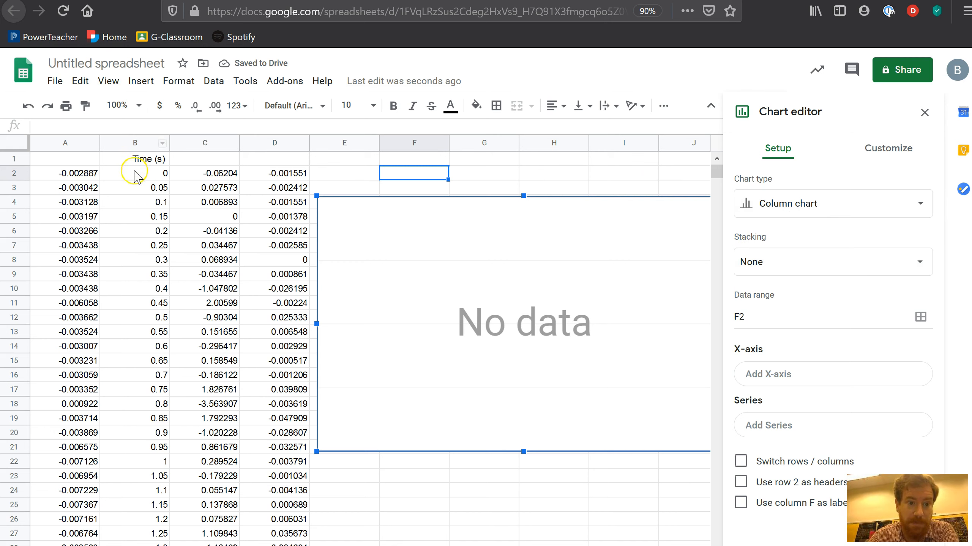
{"action": "left_click", "coordinate": [864, 208]}
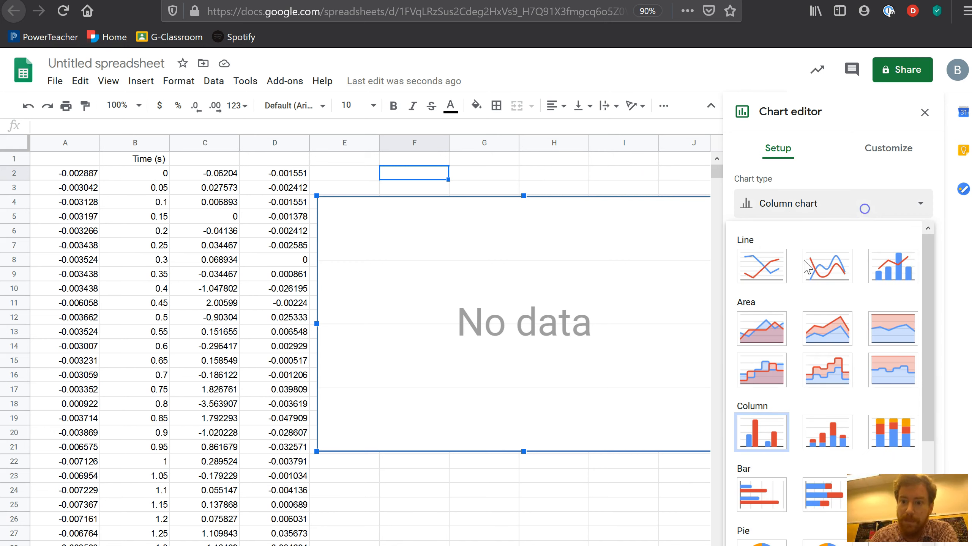
{"action": "scroll", "coordinate": [765, 441], "scroll_direction": "down", "scroll_amount": 5}
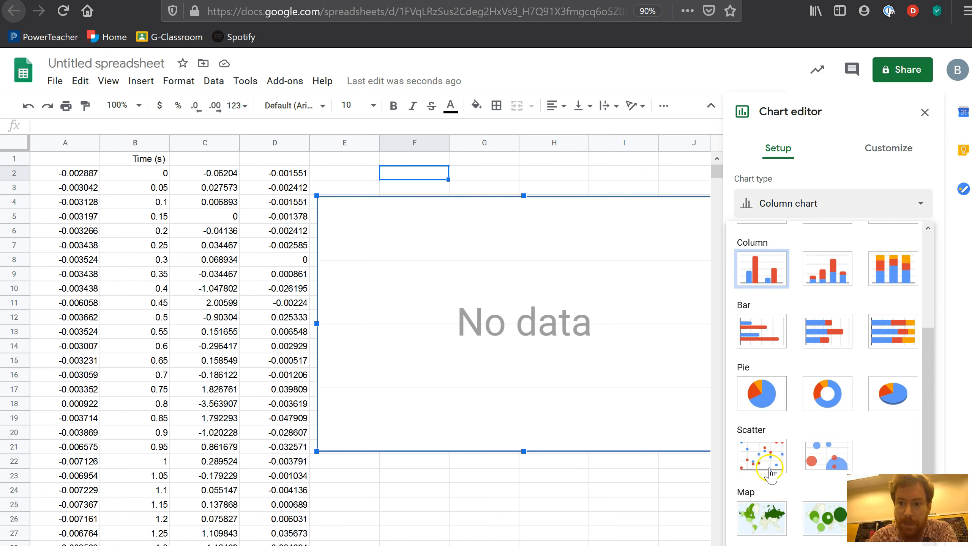
{"action": "left_click", "coordinate": [918, 201]}
{"action": "left_click", "coordinate": [642, 218]}
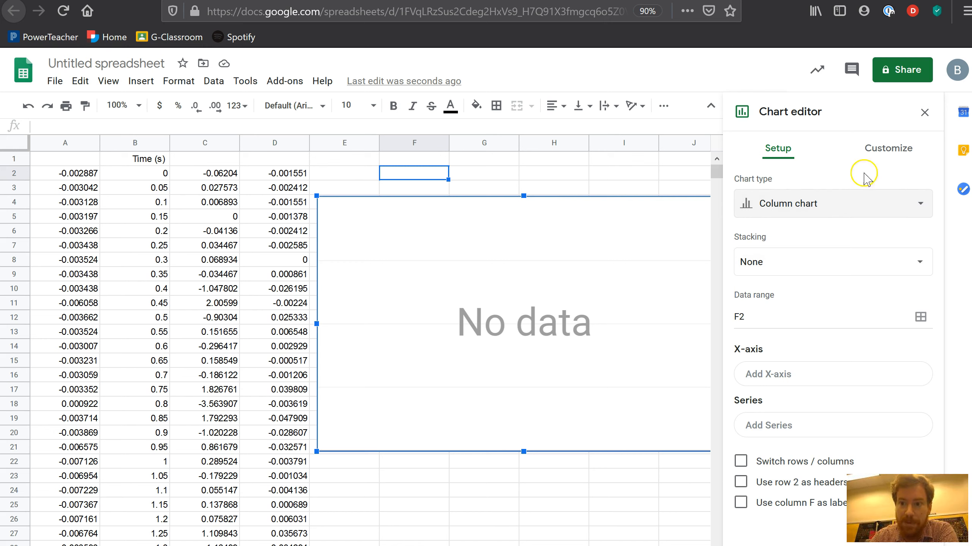
- Change the chart type to Scatter chart
{"action": "left_click", "coordinate": [914, 204]}
{"action": "scroll", "coordinate": [778, 429], "scroll_direction": "down", "scroll_amount": 5}
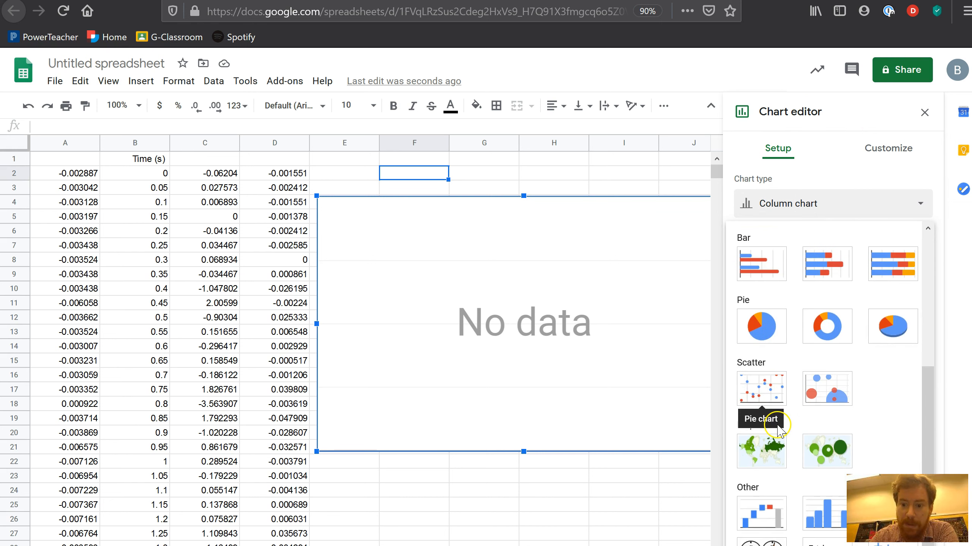
{"action": "left_click", "coordinate": [764, 389]}
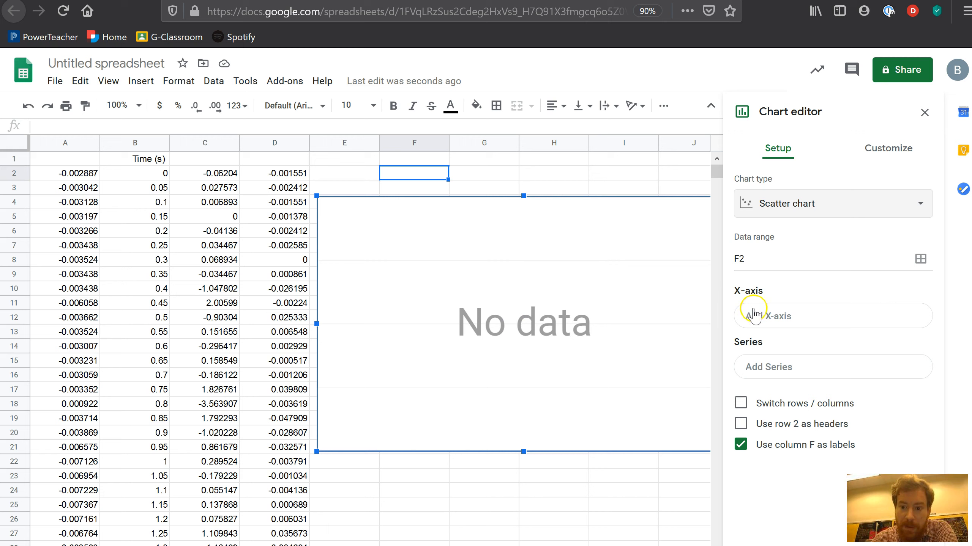
- Open the data range selection for the chart's X-axis
{"action": "left_click", "coordinate": [769, 316]}
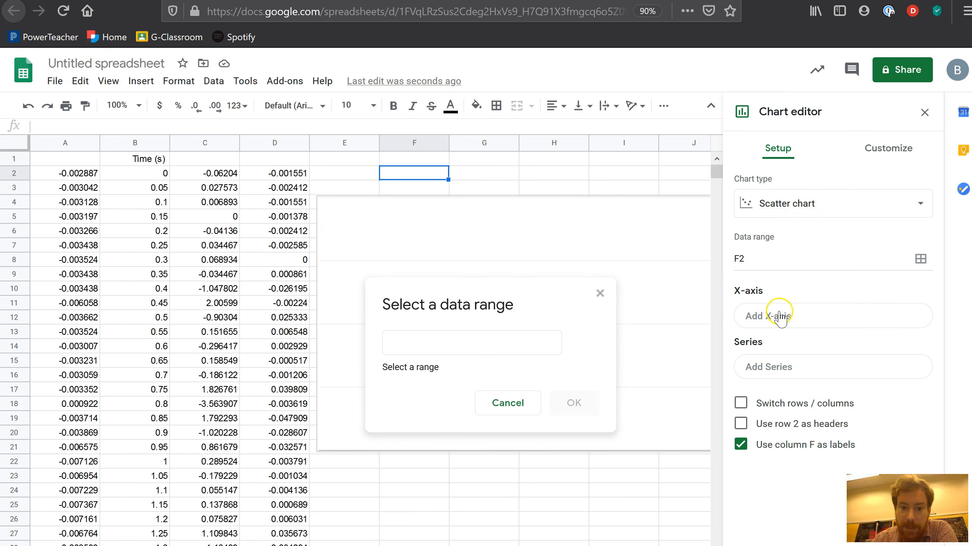
{"action": "left_click", "coordinate": [421, 347]}
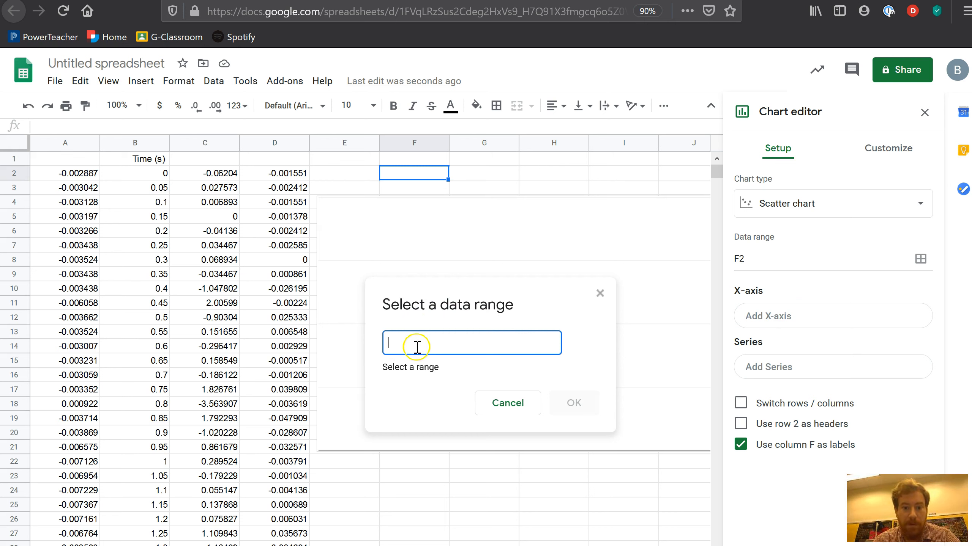
- Select the time values B2:B102 as the X-axis range, and clear the range again
{"action": "left_click", "coordinate": [150, 174]}
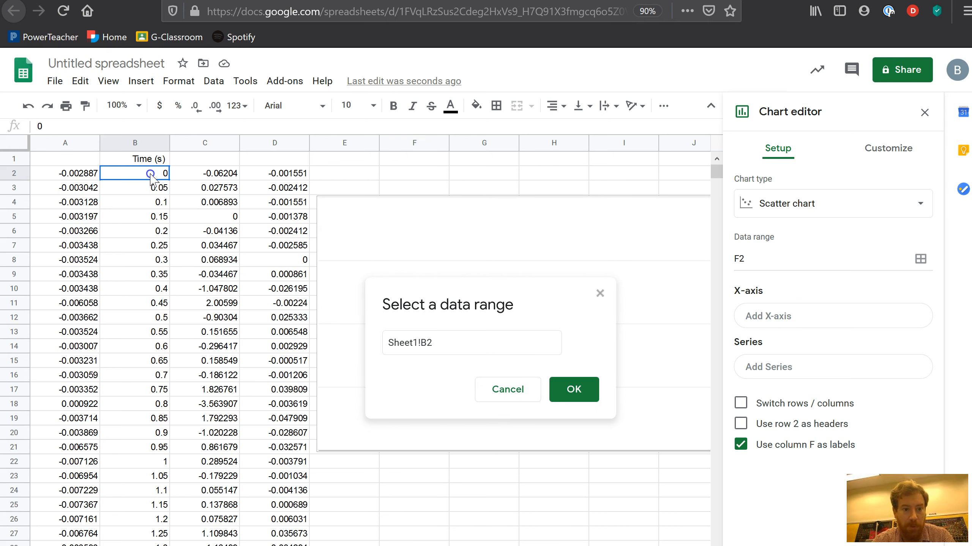
{"action": "left_click_drag", "start_coordinate": [149, 193], "coordinate": [157, 478]}
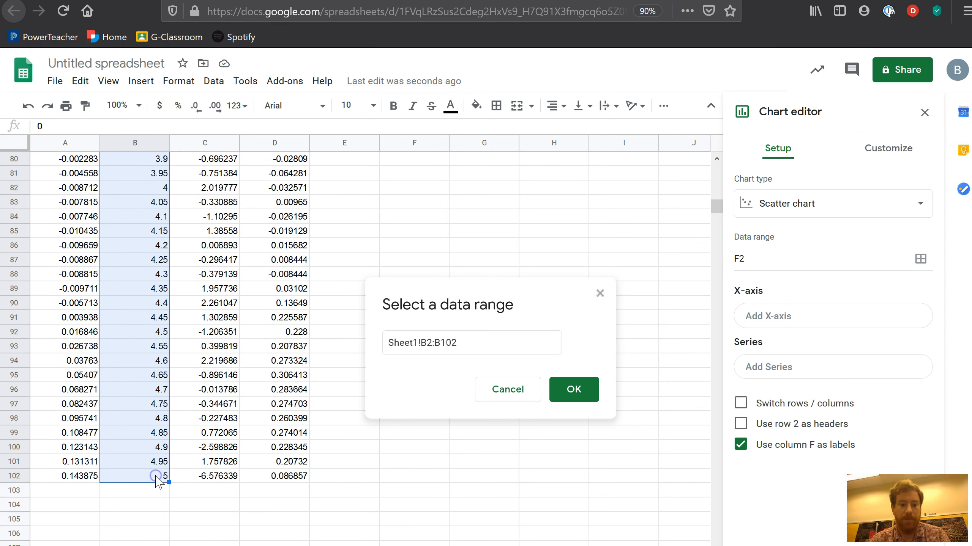
{"action": "scroll", "coordinate": [135, 317], "scroll_direction": "up", "scroll_amount": 20}
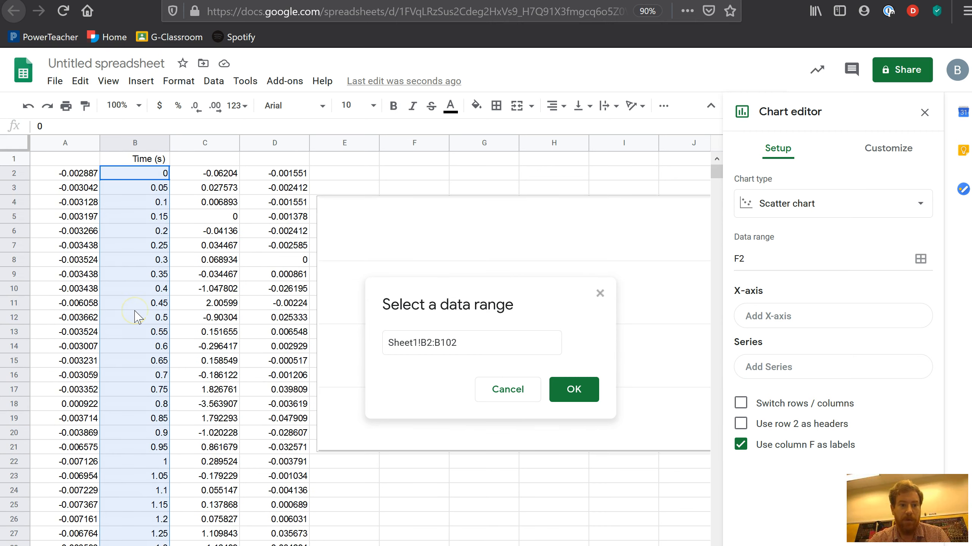
{"action": "left_click_drag", "start_coordinate": [474, 344], "coordinate": [332, 344]}
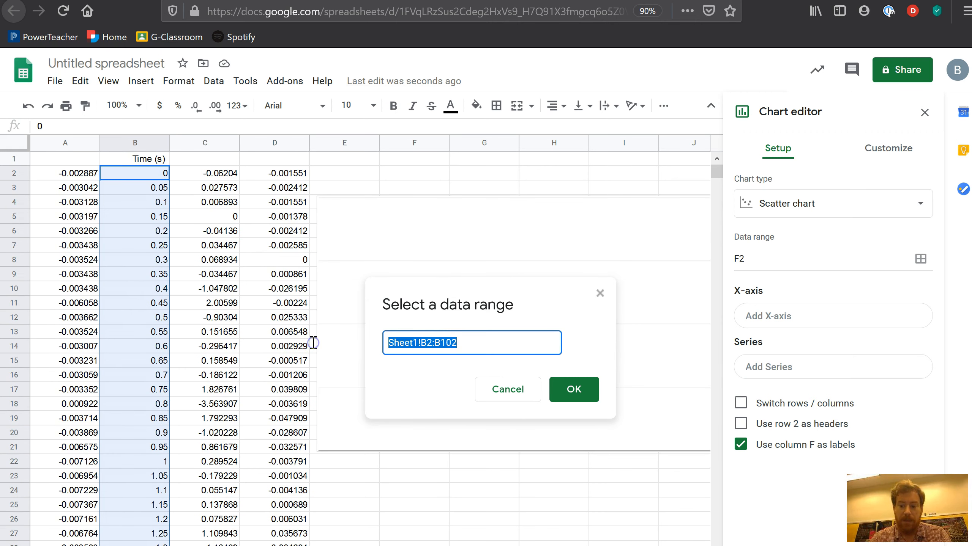
{"action": "key", "text": "BackSpace"}
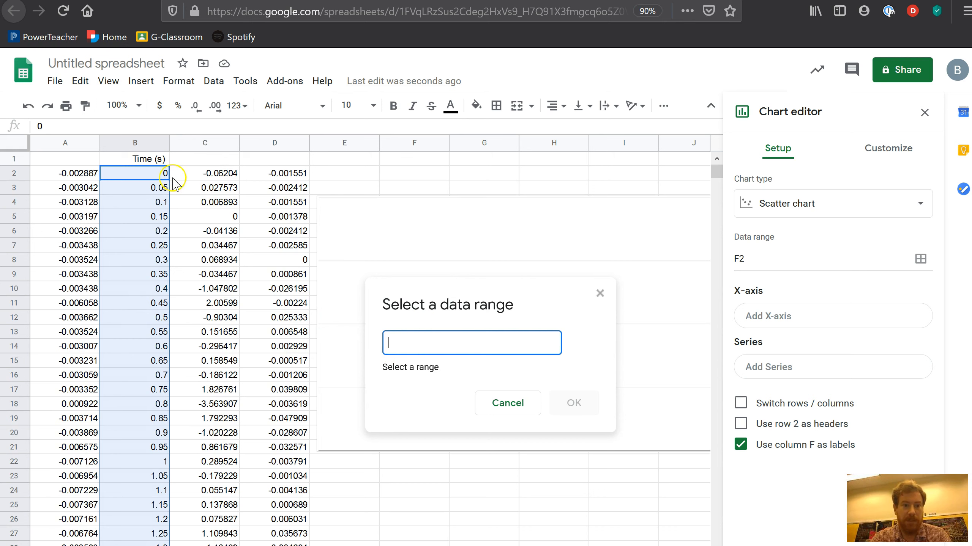
{"action": "left_click", "coordinate": [359, 173]}
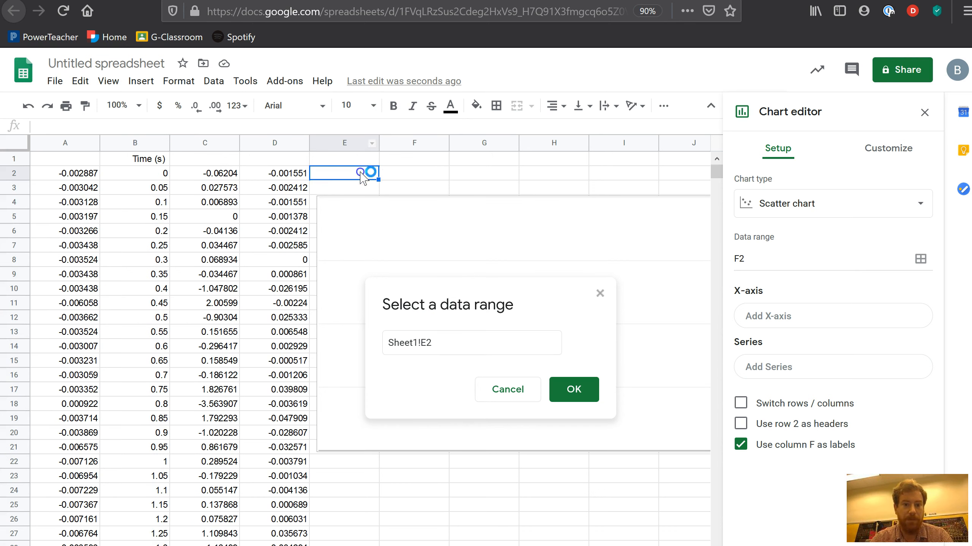
{"action": "left_click", "coordinate": [448, 343]}
{"action": "left_click", "coordinate": [429, 343]}
{"action": "key", "text": "ctrl+a"}
{"action": "key", "text": "BackSpace"}
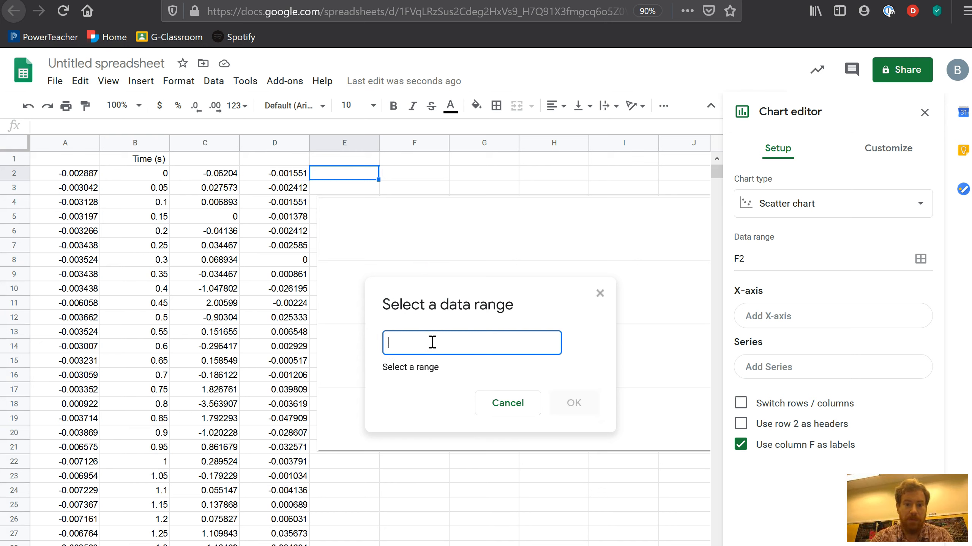
- Extend the X-axis range cell by cell from B2 down to B102, and empty the range entry again
{"action": "left_click", "coordinate": [152, 175]}
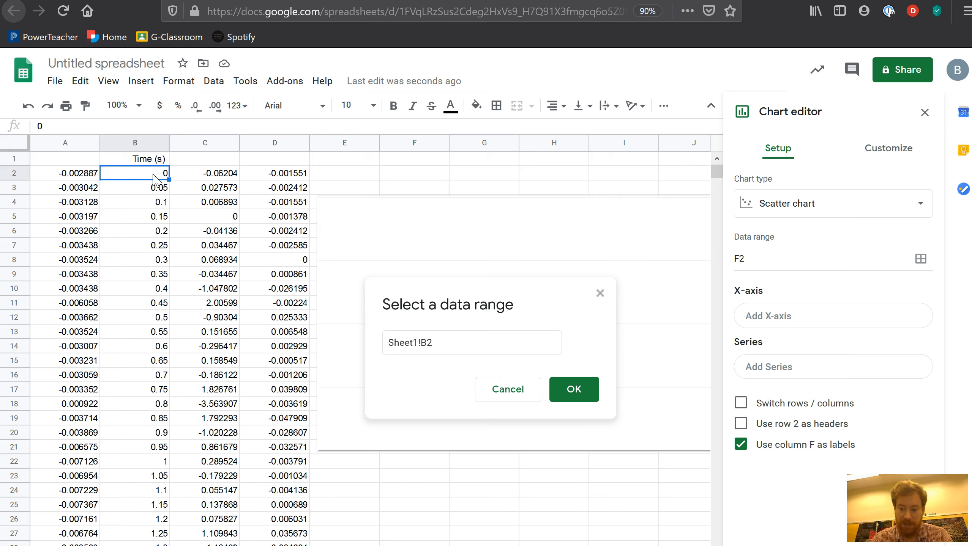
{"action": "key", "text": "shift+Down"}
{"action": "key", "text": "shift+Down"}
{"action": "key", "text": "shift+Down"}
{"action": "key", "text": "shift+Down"}
{"action": "key", "text": "shift+Down"}
{"action": "key", "text": "shift+Down"}
{"action": "key", "text": "shift+Down"}
{"action": "key", "text": "shift+Down"}
{"action": "key", "text": "shift+Down"}
{"action": "key", "text": "shift+Down"}
{"action": "key", "text": "shift+Down"}
{"action": "key", "text": "shift+Down"}
{"action": "key", "text": "shift+Down"}
{"action": "key", "text": "shift+Down"}
{"action": "key", "text": "shift+Down"}
{"action": "key", "text": "shift+Down"}
{"action": "key", "text": "shift+Down"}
{"action": "key", "text": "shift+Down"}
{"action": "key", "text": "shift+Down"}
{"action": "key", "text": "shift+Down"}
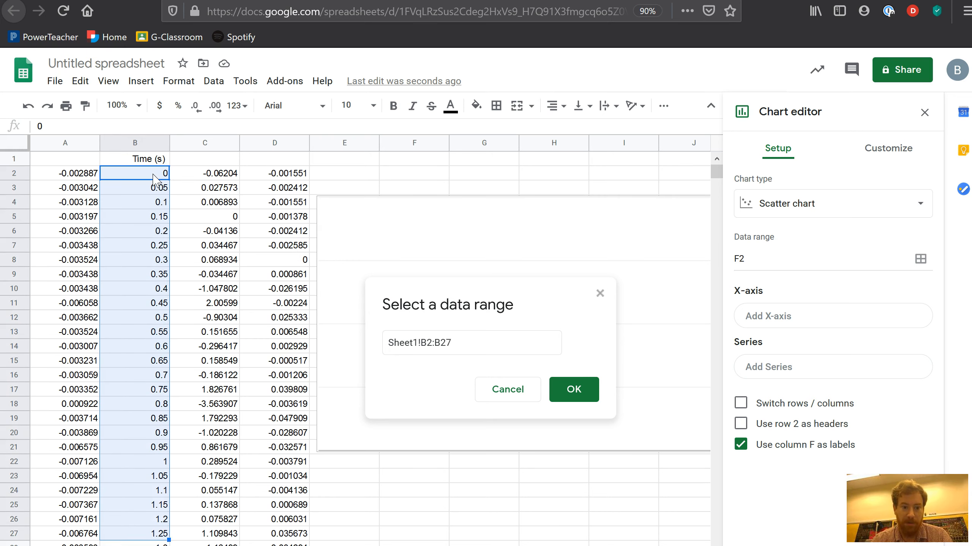
{"action": "key", "text": "shift+Down"}
{"action": "key", "text": "shift+Down"}
{"action": "key", "text": "shift+Down"}
{"action": "key", "text": "shift+Down"}
{"action": "key", "text": "shift+Down"}
{"action": "key", "text": "shift+Down"}
{"action": "key", "text": "shift+Down"}
{"action": "key", "text": "shift+Down"}
{"action": "key", "text": "shift+Down"}
{"action": "key", "text": "shift+Down"}
{"action": "key", "text": "shift+Down"}
{"action": "key", "text": "shift+Down"}
{"action": "key", "text": "shift+Down"}
{"action": "key", "text": "shift+Down"}
{"action": "key", "text": "shift+Down"}
{"action": "key", "text": "shift+Down"}
{"action": "key", "text": "shift+Down"}
{"action": "key", "text": "shift+Down"}
{"action": "key", "text": "shift+Down"}
{"action": "key", "text": "shift+Down"}
{"action": "key", "text": "shift+Down"}
{"action": "key", "text": "shift+Down"}
{"action": "key", "text": "shift+Down"}
{"action": "key", "text": "shift+Down"}
{"action": "key", "text": "shift+Down"}
{"action": "key", "text": "shift+Down"}
{"action": "key", "text": "shift+Down"}
{"action": "key", "text": "shift+Down"}
{"action": "key", "text": "shift+Down"}
{"action": "key", "text": "shift+Down"}
{"action": "key", "text": "shift+Down"}
{"action": "key", "text": "shift+Down"}
{"action": "key", "text": "shift+Down"}
{"action": "key", "text": "shift+Down"}
{"action": "key", "text": "shift+Down"}
{"action": "key", "text": "shift+Down"}
{"action": "key", "text": "shift+Down"}
{"action": "key", "text": "shift+Down"}
{"action": "key", "text": "shift+Down"}
{"action": "key", "text": "shift+Down"}
{"action": "key", "text": "shift+Down"}
{"action": "key", "text": "shift+Down"}
{"action": "key", "text": "shift+Down"}
{"action": "key", "text": "shift+Down"}
{"action": "key", "text": "shift+Down"}
{"action": "key", "text": "shift+Down"}
{"action": "key", "text": "shift+Down"}
{"action": "key", "text": "shift+Down"}
{"action": "key", "text": "shift+Down"}
{"action": "key", "text": "shift+Down"}
{"action": "key", "text": "shift+Down"}
{"action": "key", "text": "shift+Down"}
{"action": "key", "text": "shift+Down"}
{"action": "key", "text": "shift+Down"}
{"action": "key", "text": "shift+Down"}
{"action": "key", "text": "shift+Down"}
{"action": "key", "text": "shift+Down"}
{"action": "key", "text": "shift+Down"}
{"action": "key", "text": "shift+Down"}
{"action": "key", "text": "shift+Down"}
{"action": "key", "text": "shift+Down"}
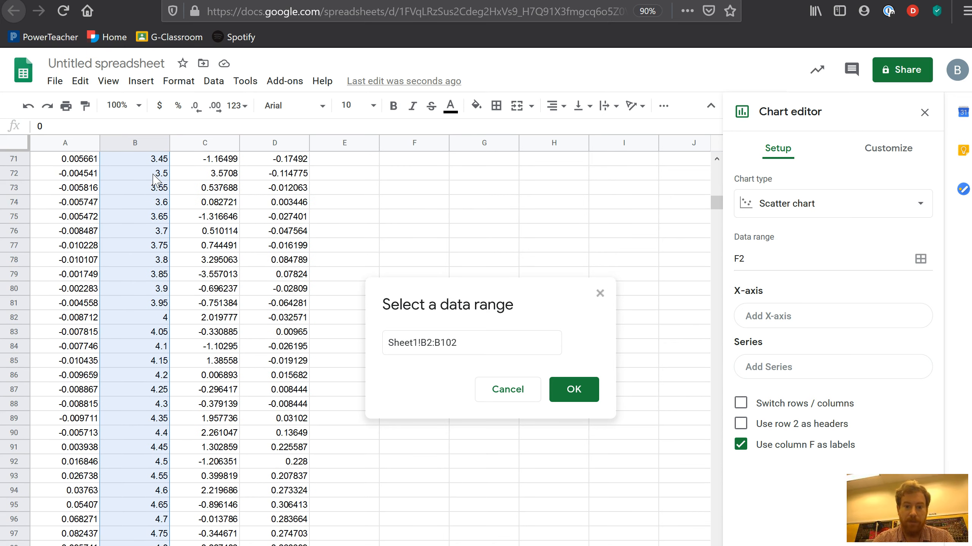
{"action": "scroll", "coordinate": [303, 226], "scroll_direction": "up", "scroll_amount": 20}
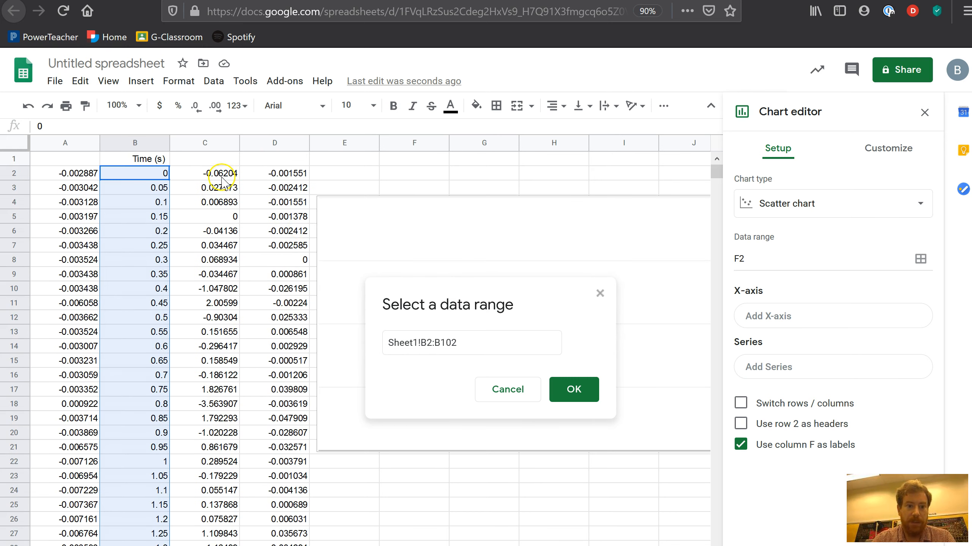
{"action": "triple_click", "coordinate": [455, 343]}
{"action": "key", "text": "BackSpace"}
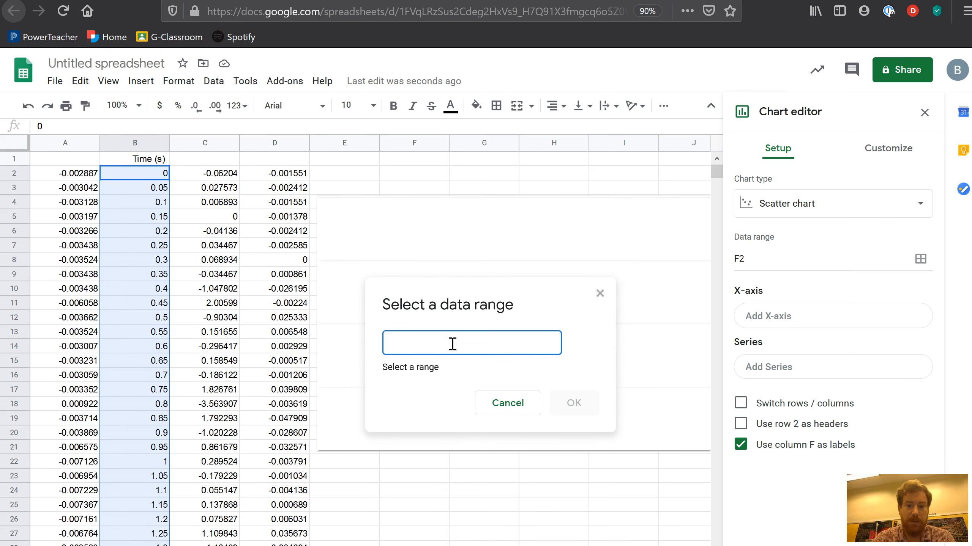
{"action": "left_click", "coordinate": [365, 176]}
{"action": "triple_click", "coordinate": [428, 337]}
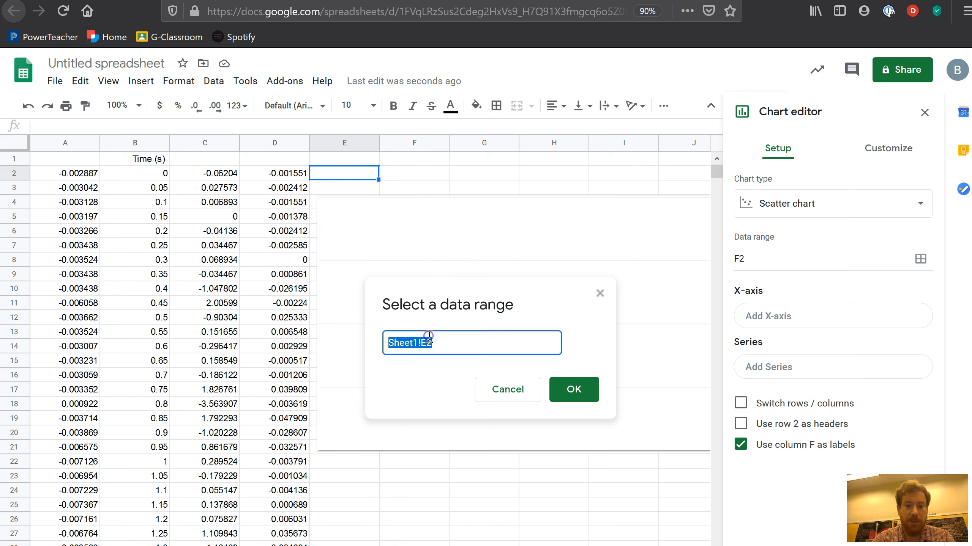
{"action": "key", "text": "BackSpace"}
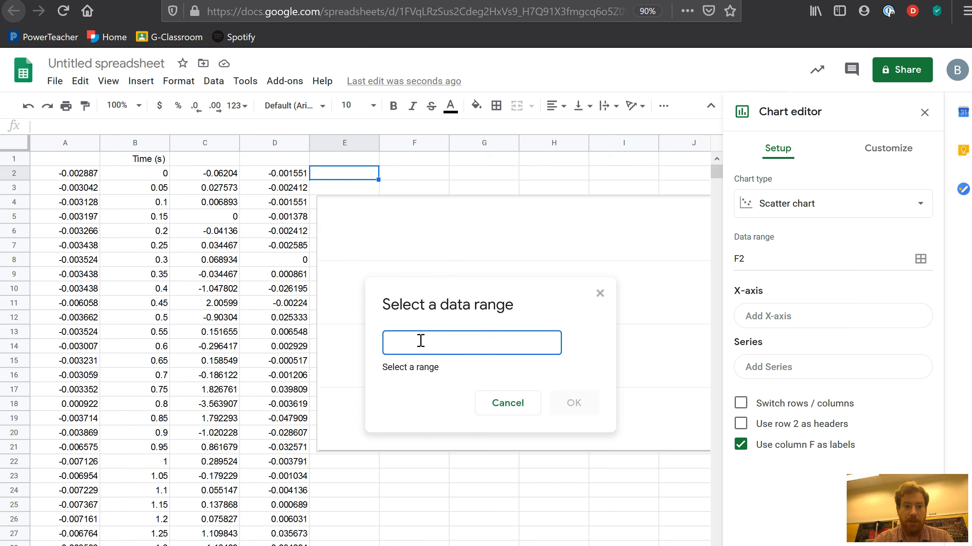
- Set the chart's X-axis to the time values in B2:B102, extending the selection from B2 to the column's last value
{"action": "left_click", "coordinate": [153, 174]}
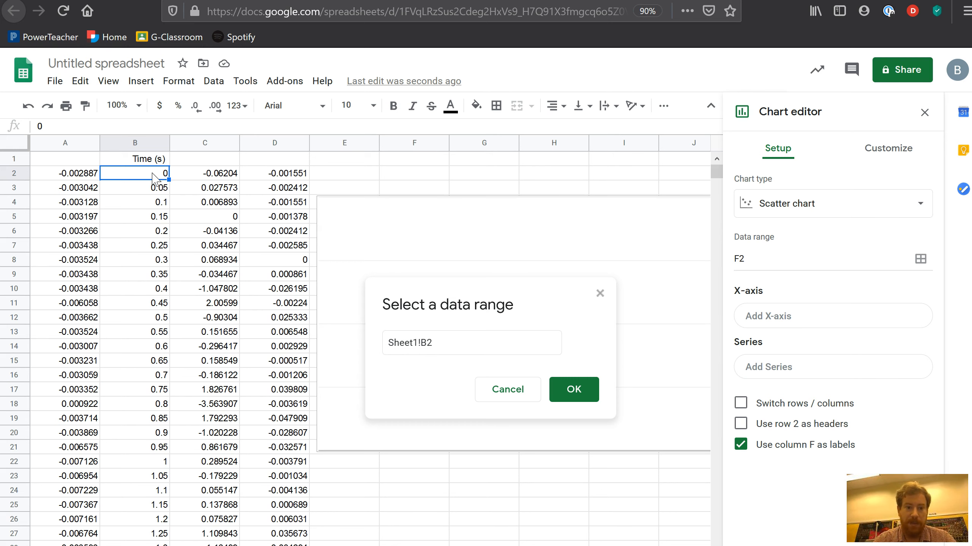
{"action": "key", "text": "ctrl+shift+Down"}
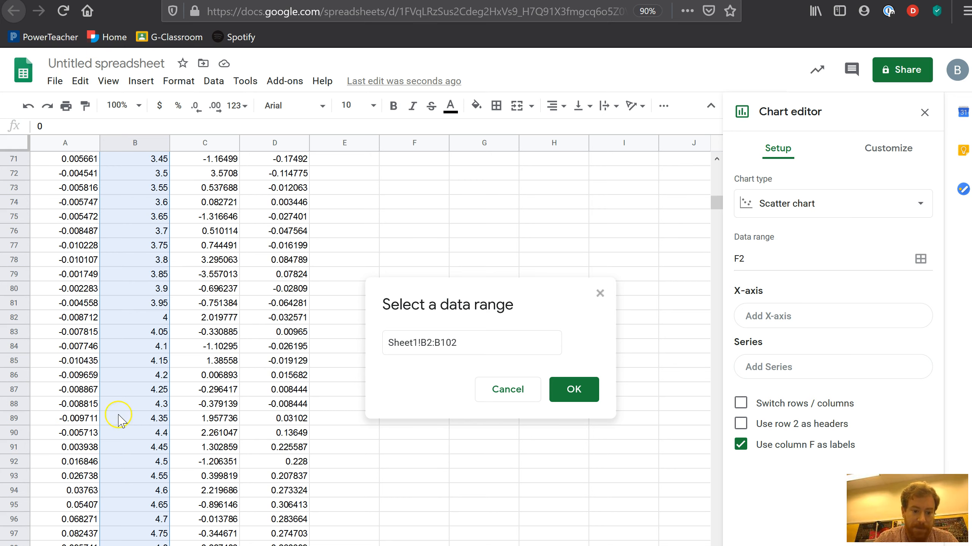
{"action": "scroll", "coordinate": [153, 520], "scroll_direction": "down", "scroll_amount": 3}
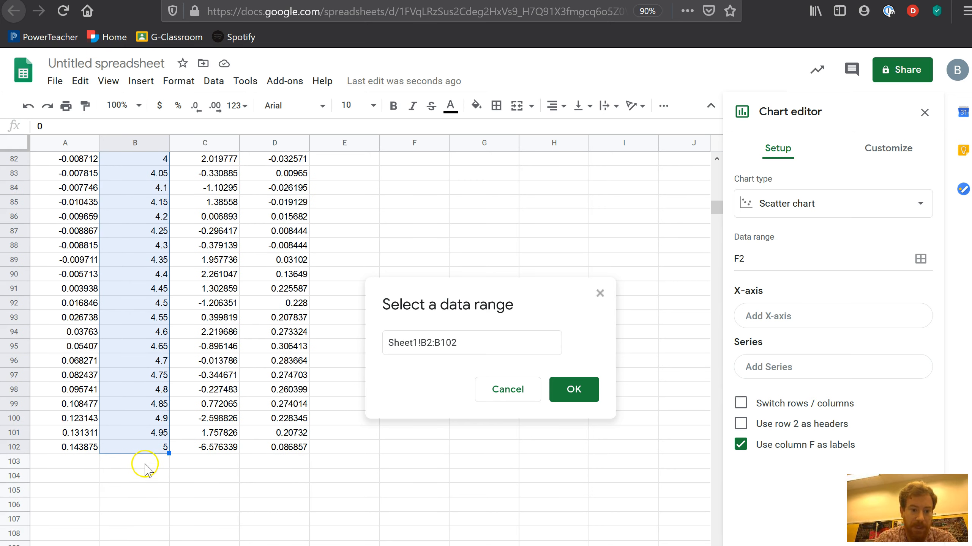
{"action": "scroll", "coordinate": [158, 419], "scroll_direction": "up", "scroll_amount": 20}
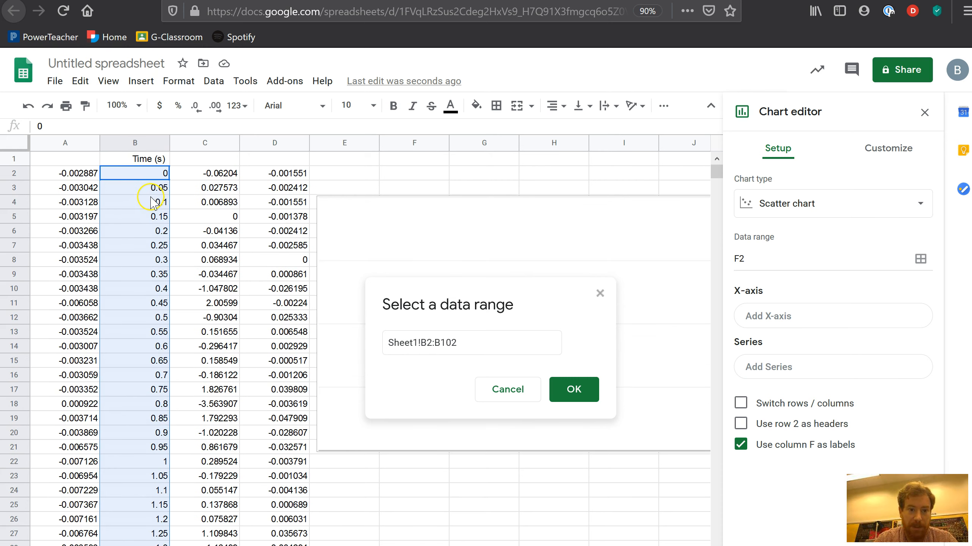
{"action": "left_click", "coordinate": [573, 394]}
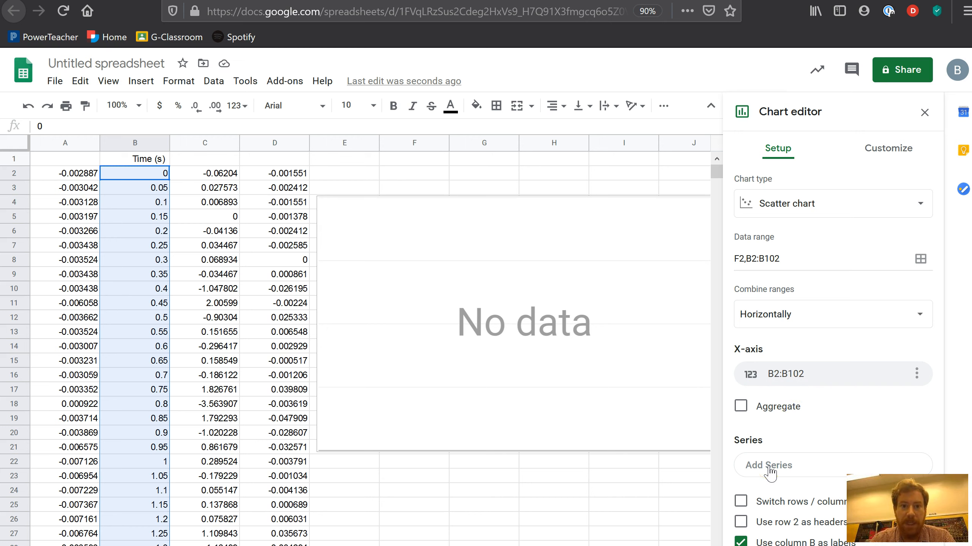
- Add the column A values in A2:A102 as the chart's data series
{"action": "left_click", "coordinate": [768, 468]}
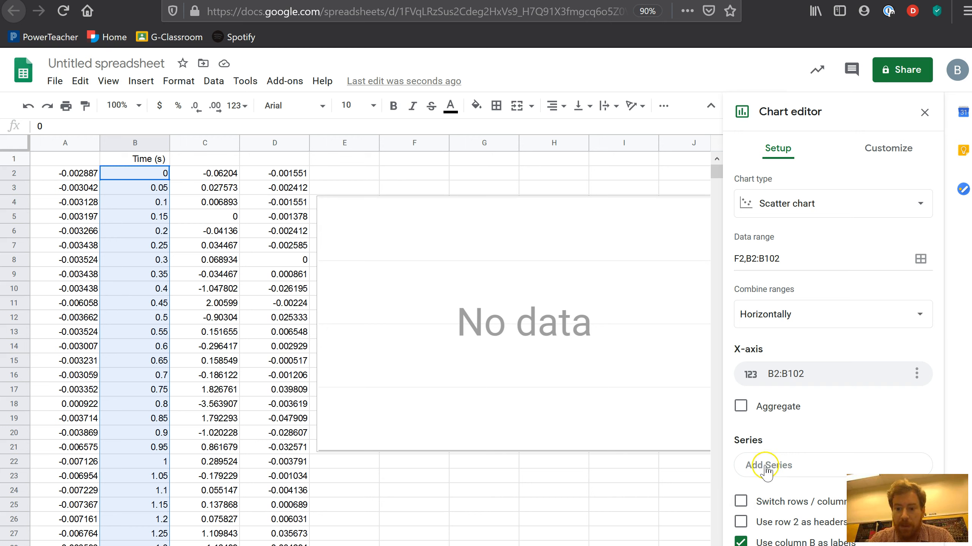
{"action": "left_click", "coordinate": [791, 463]}
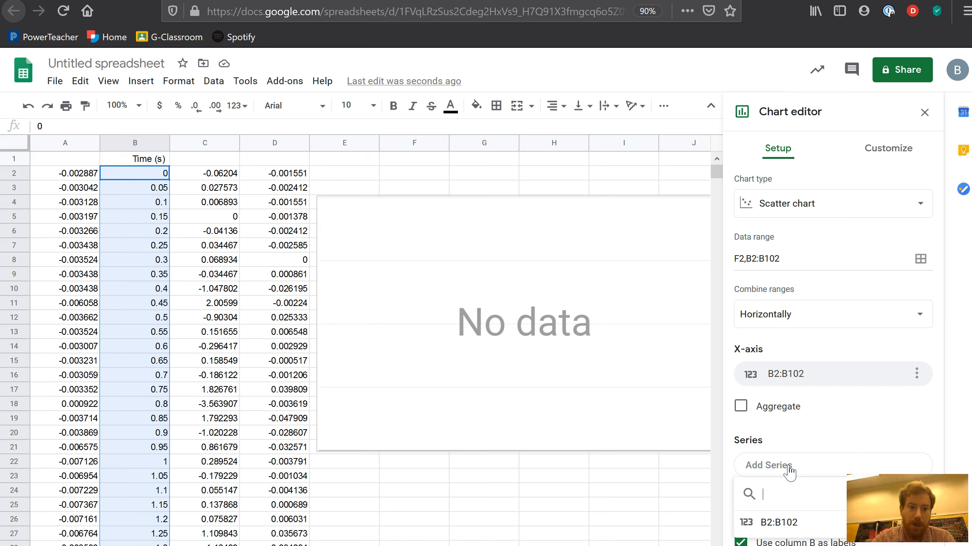
{"action": "left_click", "coordinate": [788, 466]}
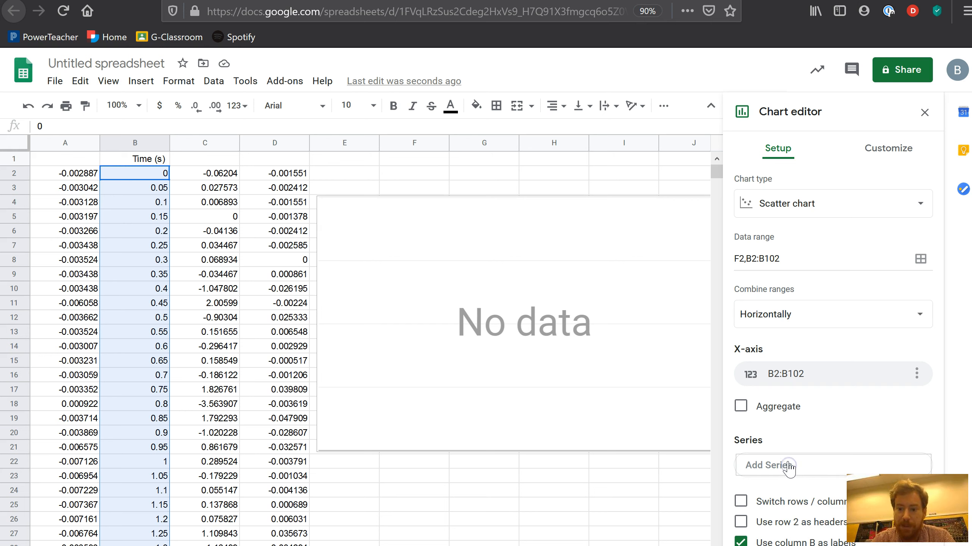
{"action": "left_click", "coordinate": [789, 466]}
{"action": "left_click", "coordinate": [920, 495]}
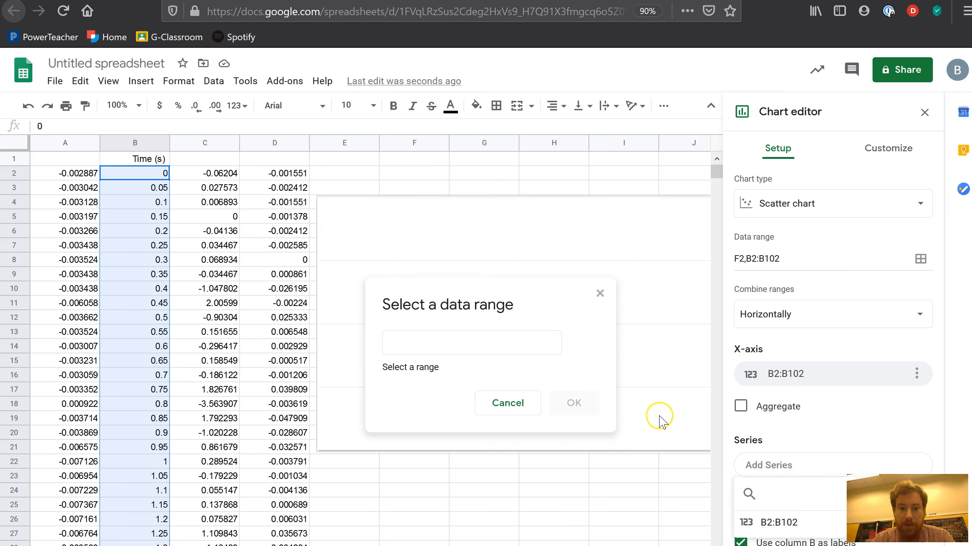
{"action": "left_click", "coordinate": [434, 339]}
{"action": "left_click", "coordinate": [80, 174]}
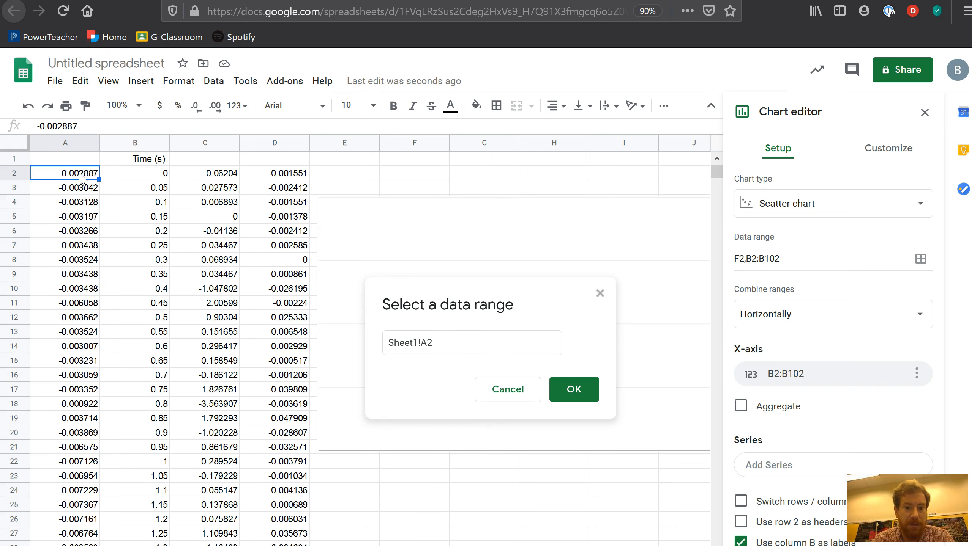
{"action": "key", "text": "ctrl+shift+Down"}
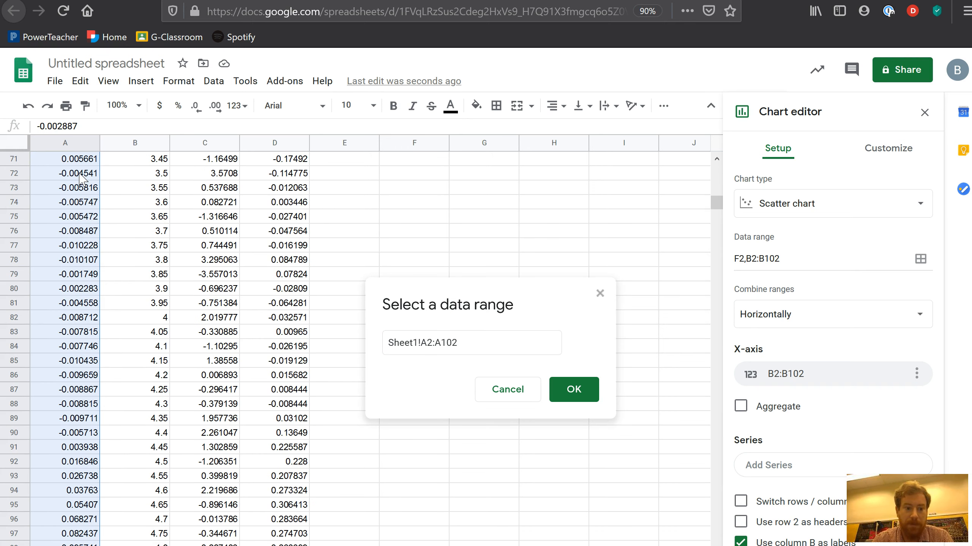
{"action": "scroll", "coordinate": [191, 226], "scroll_direction": "down", "scroll_amount": 5}
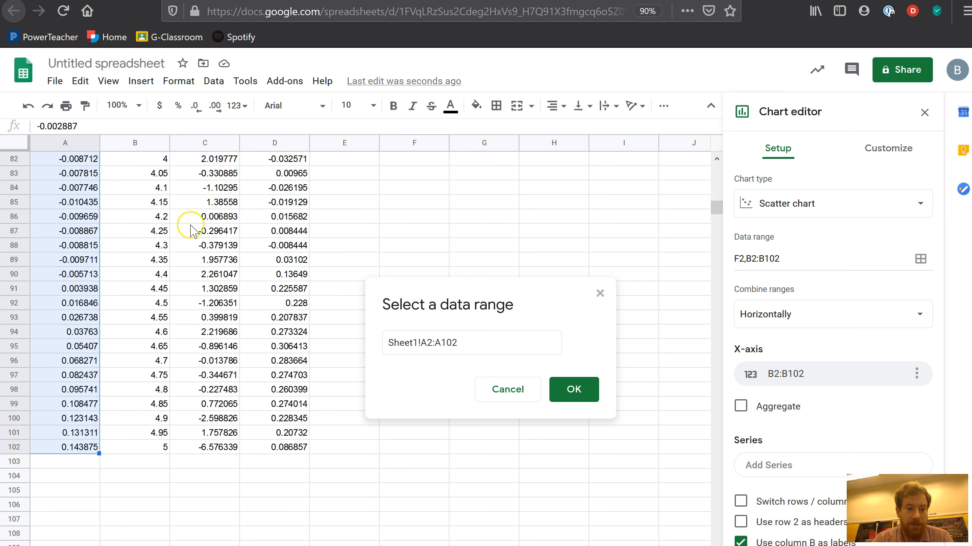
{"action": "left_click", "coordinate": [570, 390]}
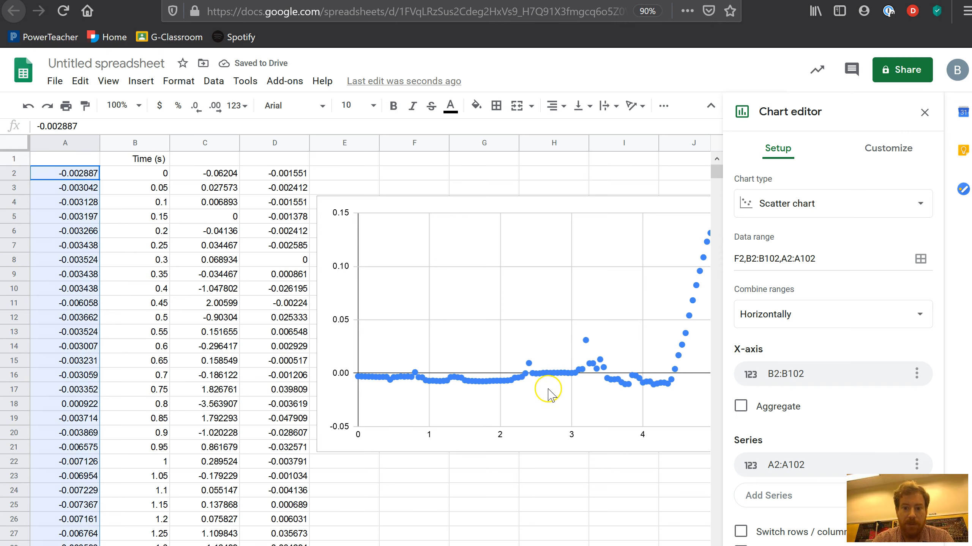
- Label column A with the header "Distance (m)" in cell A1
{"action": "scroll", "coordinate": [537, 477], "scroll_direction": "right", "scroll_amount": 1}
{"action": "scroll", "coordinate": [536, 476], "scroll_direction": "left", "scroll_amount": 1}
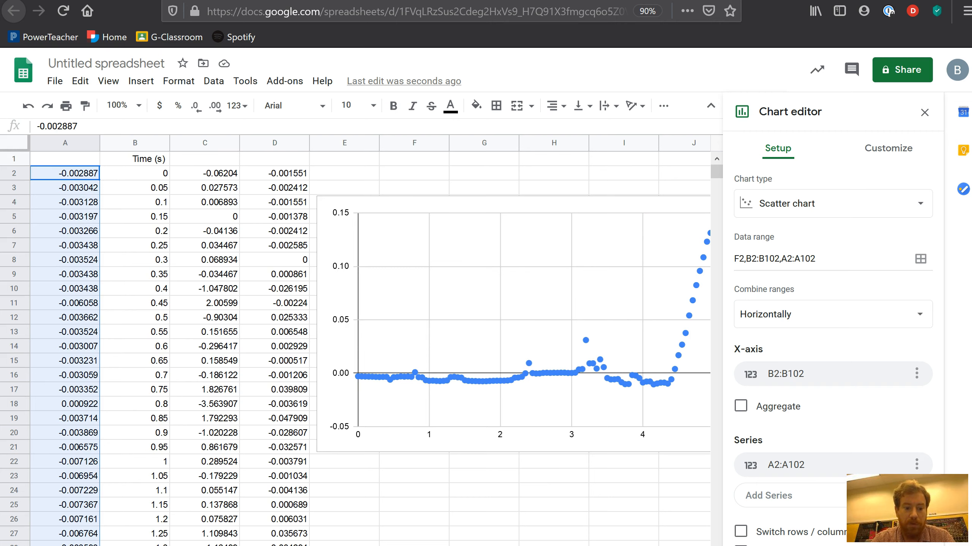
{"action": "scroll", "coordinate": [536, 476], "scroll_direction": "right", "scroll_amount": 1}
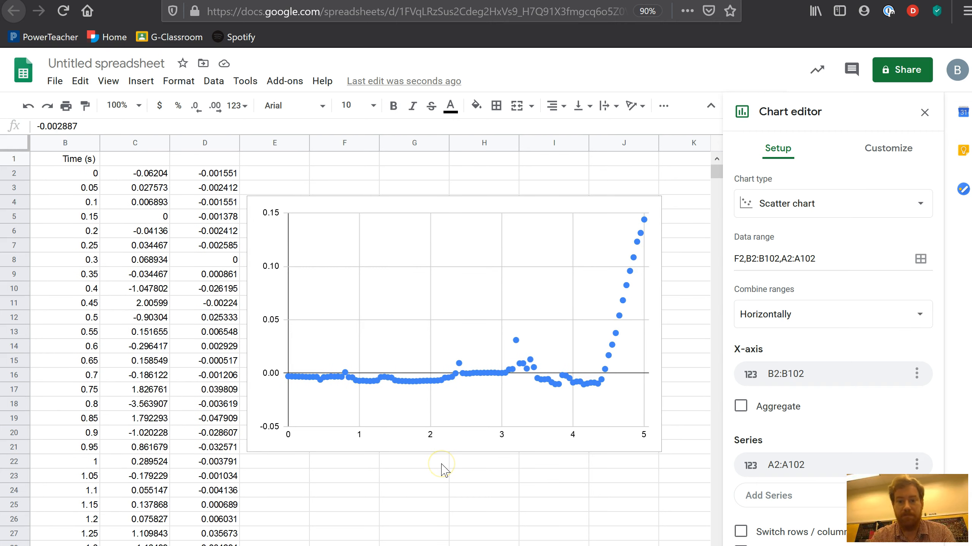
{"action": "scroll", "coordinate": [230, 394], "scroll_direction": "left", "scroll_amount": 1}
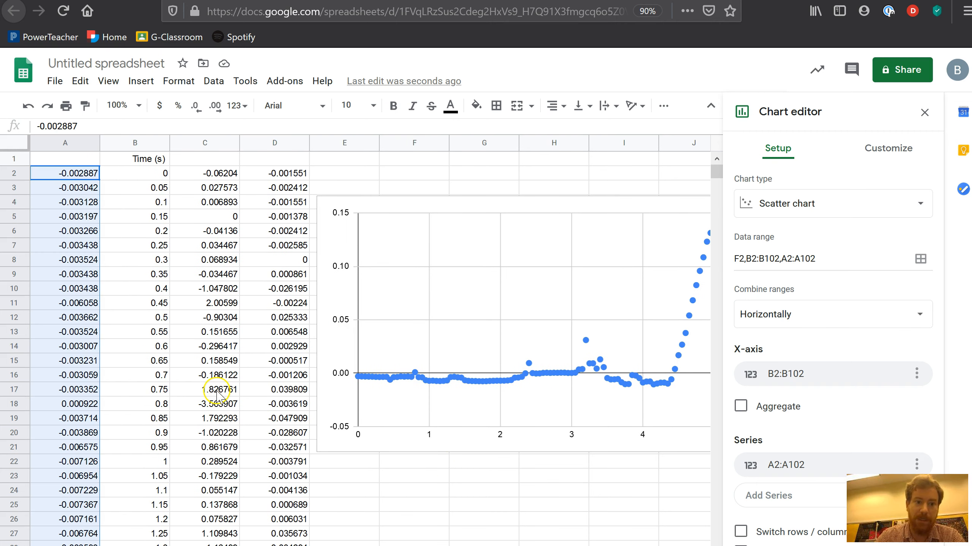
{"action": "left_click", "coordinate": [68, 163]}
{"action": "type", "text": "Distance (m"}
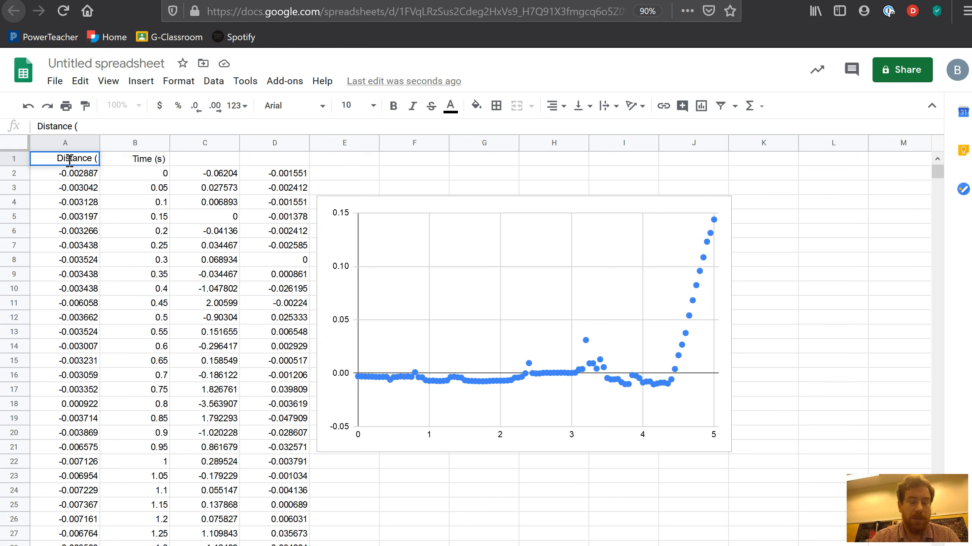
{"action": "left_click", "coordinate": [425, 204]}
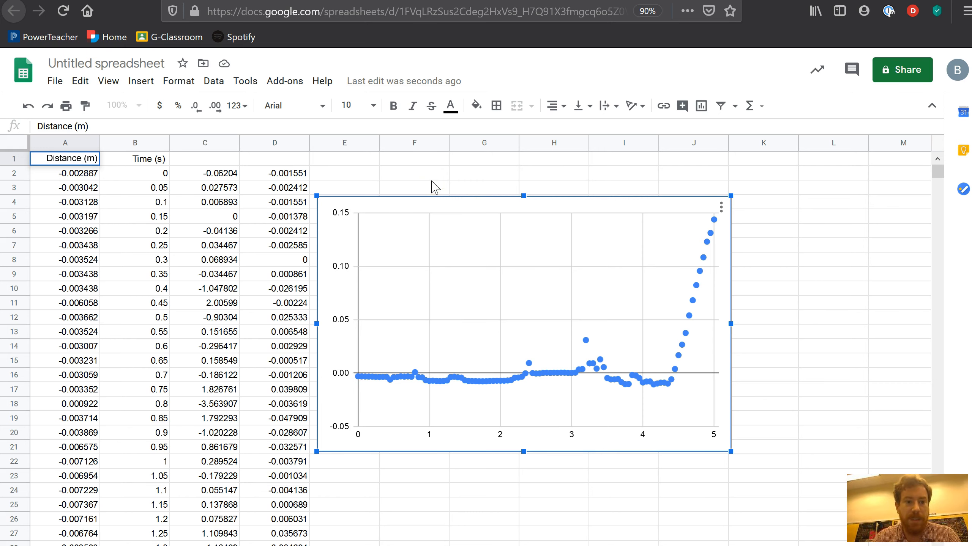
{"action": "scroll", "coordinate": [81, 184], "scroll_direction": "down", "scroll_amount": 4}
{"action": "scroll", "coordinate": [92, 230], "scroll_direction": "down", "scroll_amount": 9}
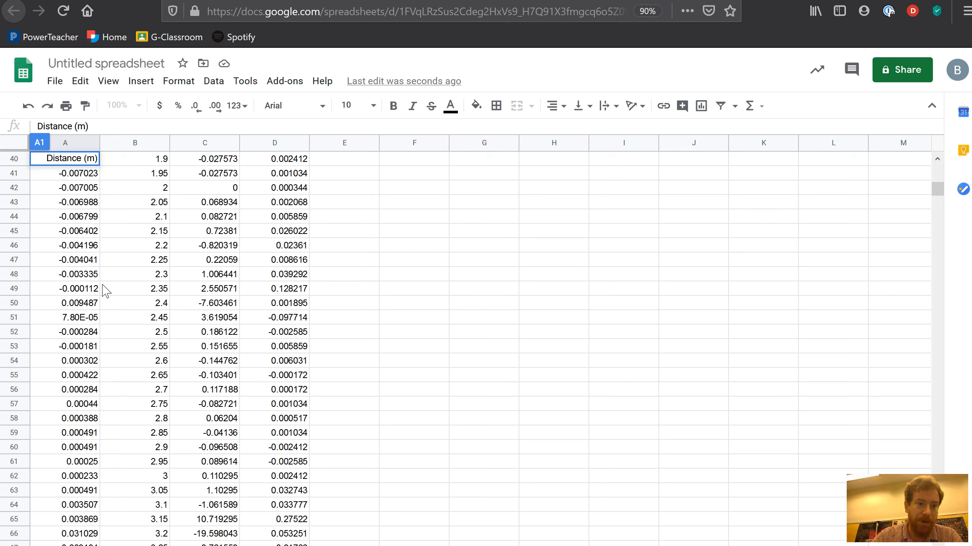
- Finish the header entry in A1 and select the last distance value in cell A102
{"action": "scroll", "coordinate": [91, 307], "scroll_direction": "down", "scroll_amount": 6}
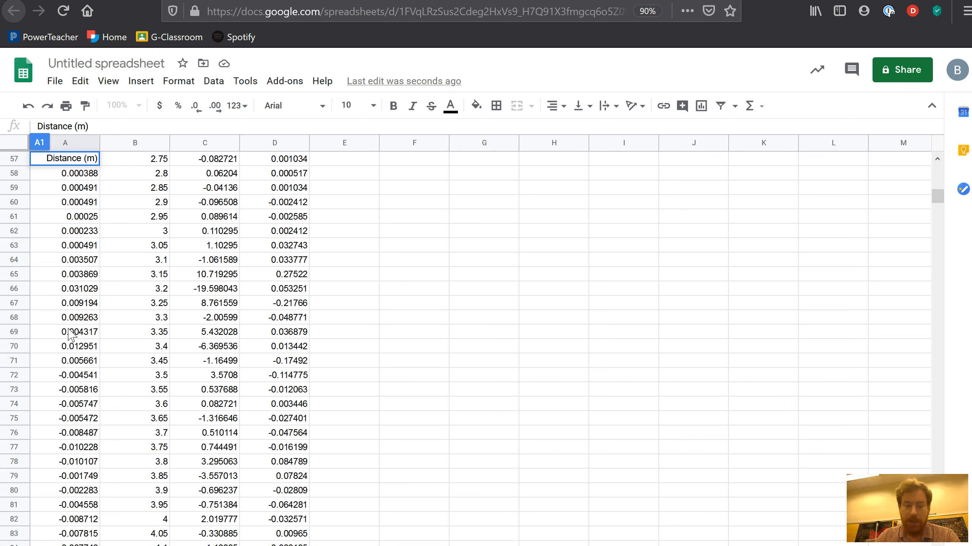
{"action": "scroll", "coordinate": [72, 337], "scroll_direction": "down", "scroll_amount": 11}
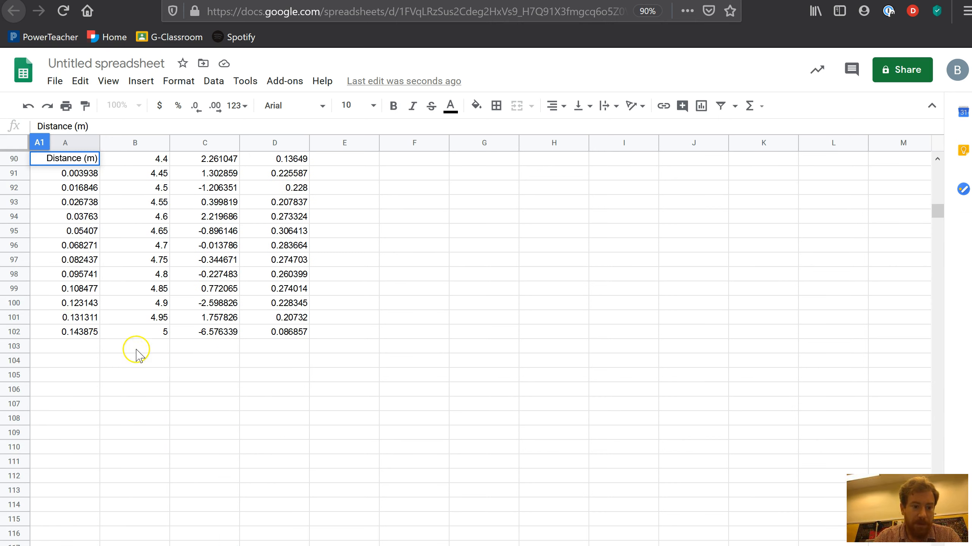
{"action": "left_click", "coordinate": [79, 338]}
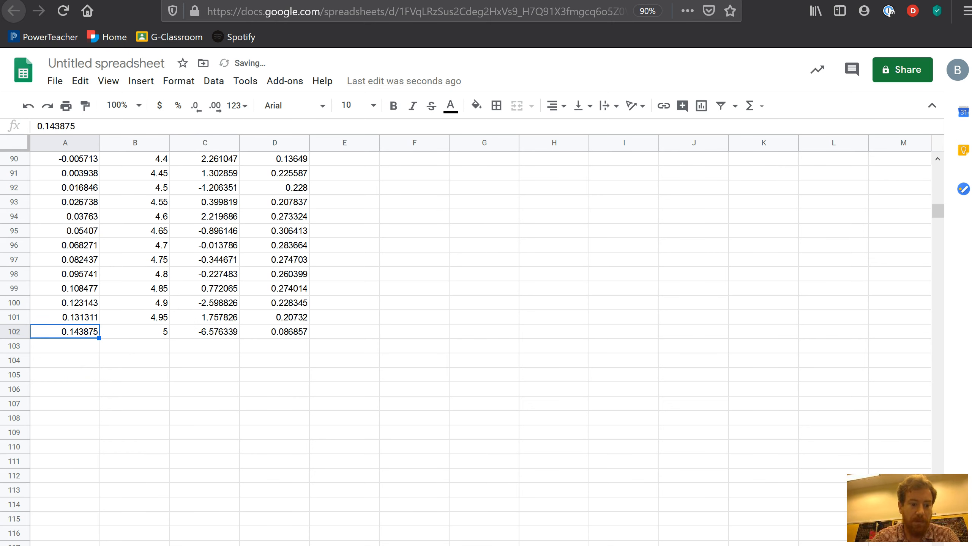
- Nudge the scatter chart slightly upward and give it the chart title "Distance vs. time"
{"action": "left_click", "coordinate": [571, 207]}
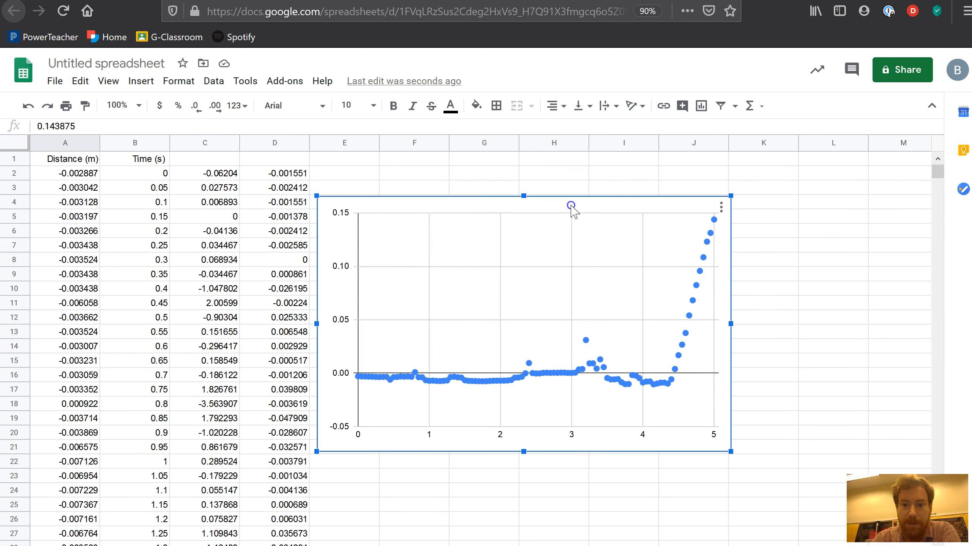
{"action": "left_click_drag", "start_coordinate": [589, 202], "coordinate": [588, 195]}
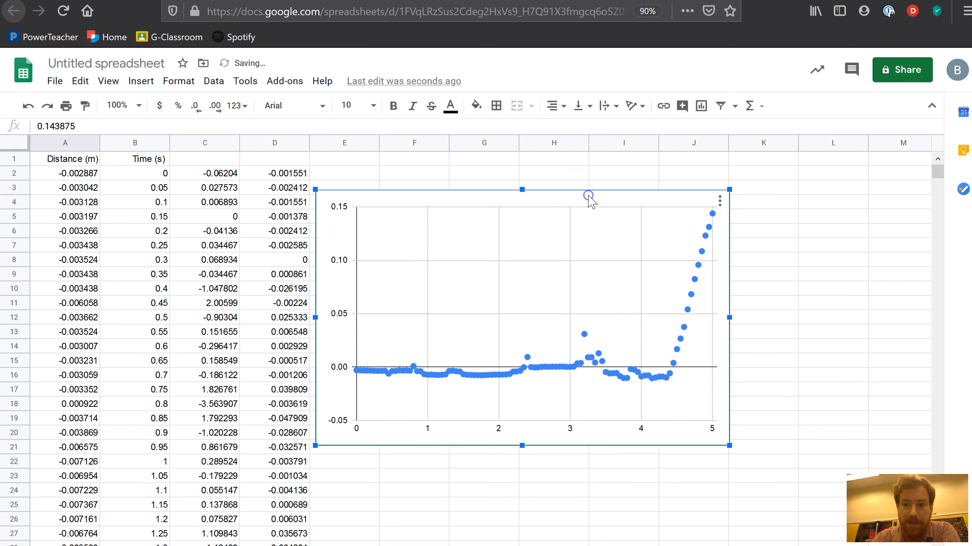
{"action": "double_click", "coordinate": [672, 197]}
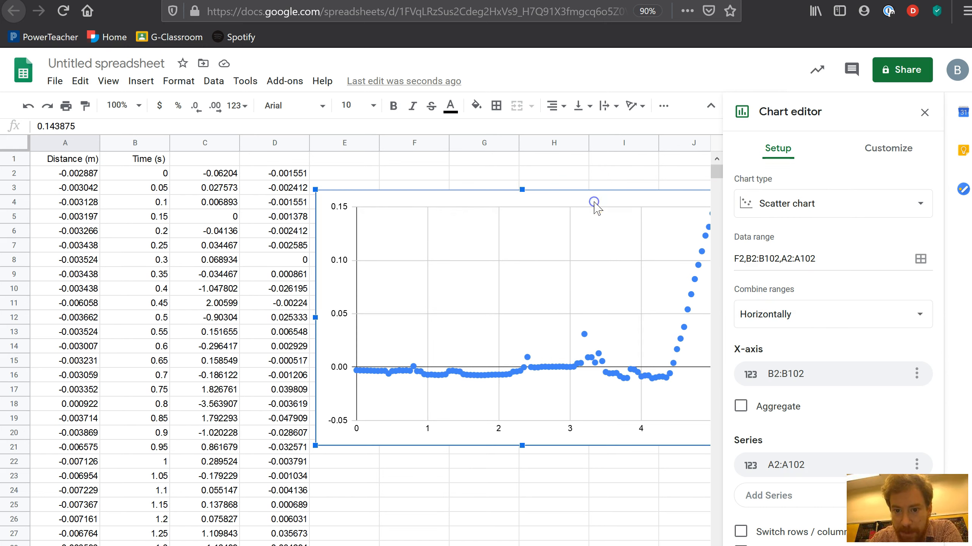
{"action": "left_click", "coordinate": [907, 149]}
{"action": "left_click", "coordinate": [777, 226]}
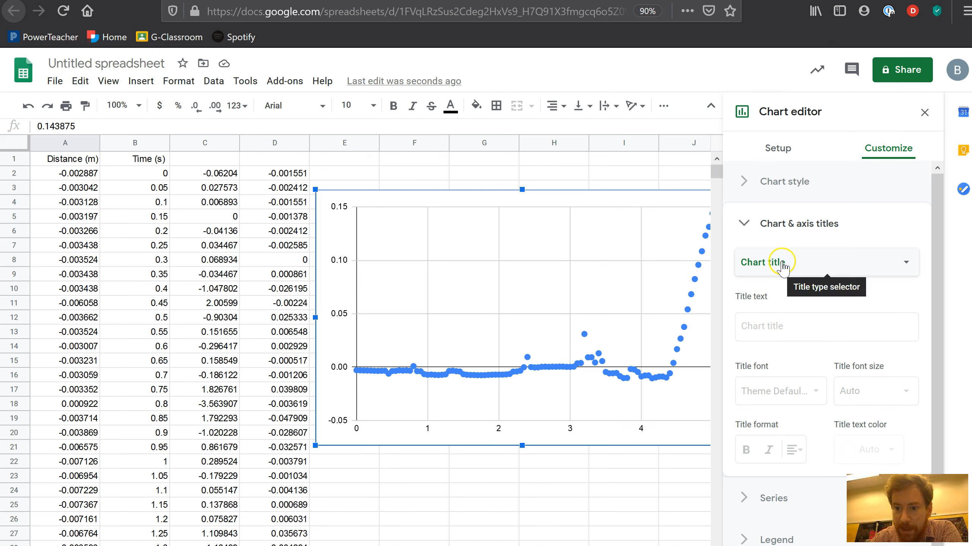
{"action": "left_click", "coordinate": [756, 324]}
{"action": "type", "text": "Distance vs. time"}
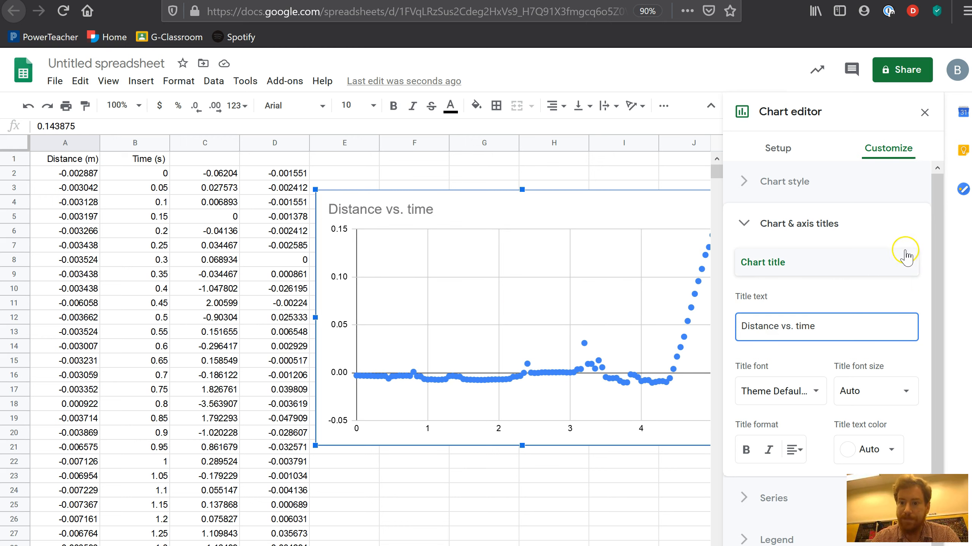
- Set the chart's horizontal axis title to "Time (s)"
{"action": "left_click", "coordinate": [906, 262]}
{"action": "left_click", "coordinate": [805, 304]}
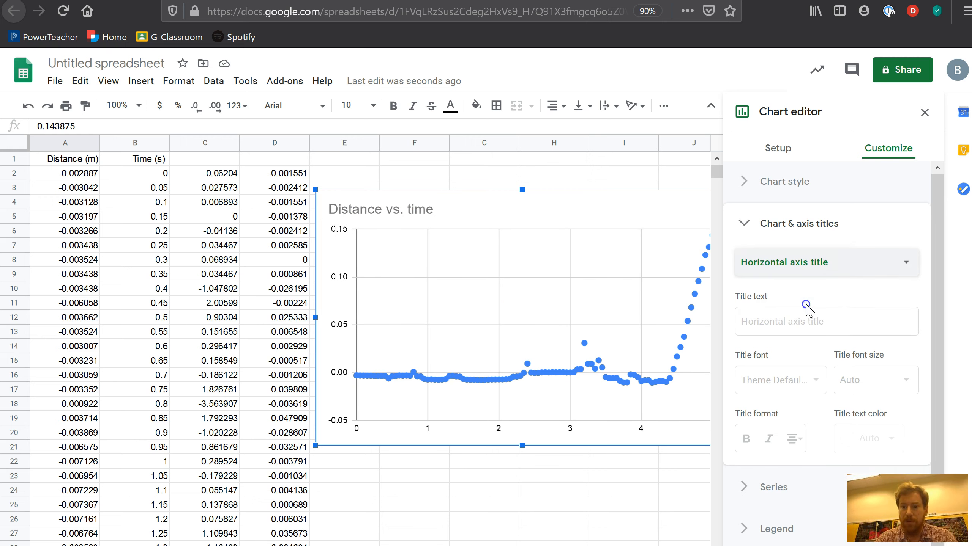
{"action": "left_click", "coordinate": [784, 321]}
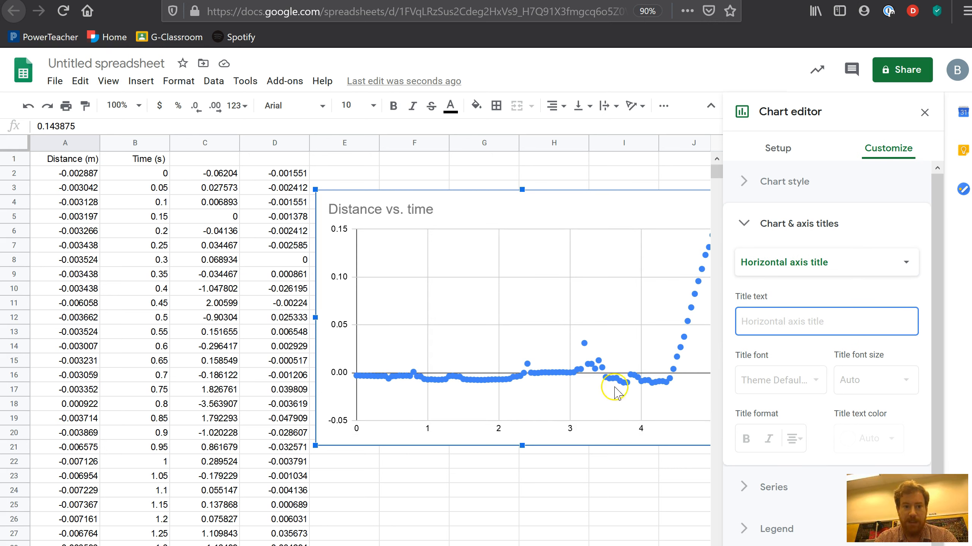
{"action": "type", "text": "Time (s"}
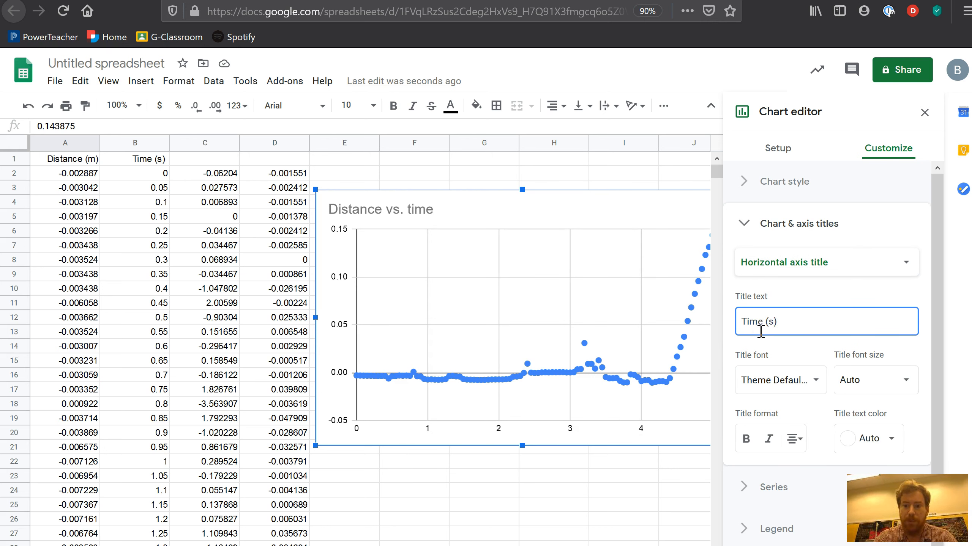
{"action": "left_click", "coordinate": [793, 322]}
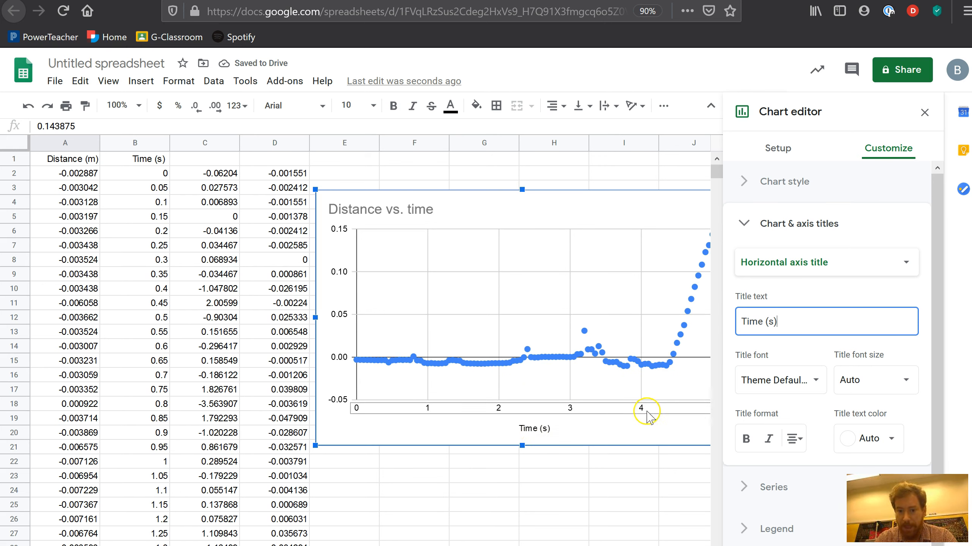
- Set the chart's vertical axis title to "Distance (m)" and close the chart editor
{"action": "left_click", "coordinate": [805, 263]}
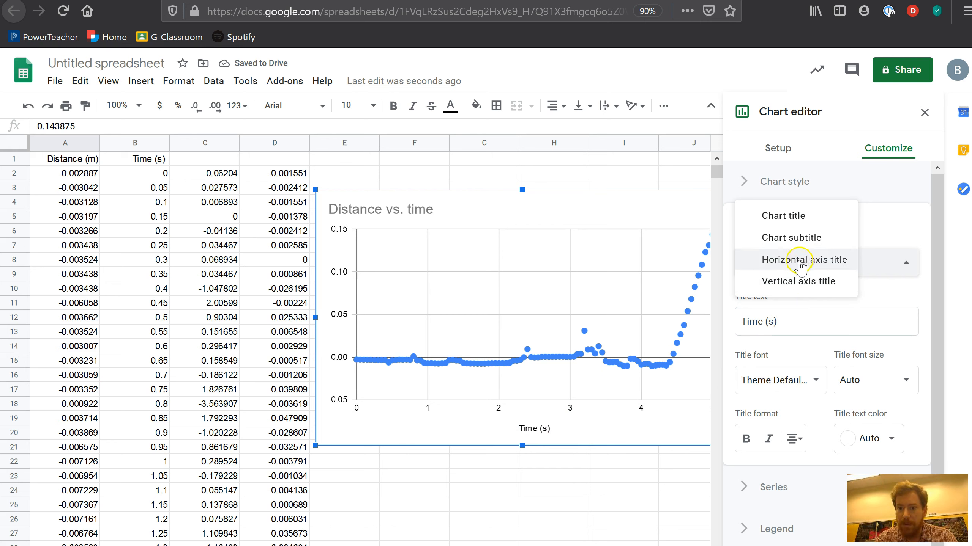
{"action": "left_click", "coordinate": [798, 281]}
{"action": "left_click", "coordinate": [783, 321]}
{"action": "type", "text": "Distanc"}
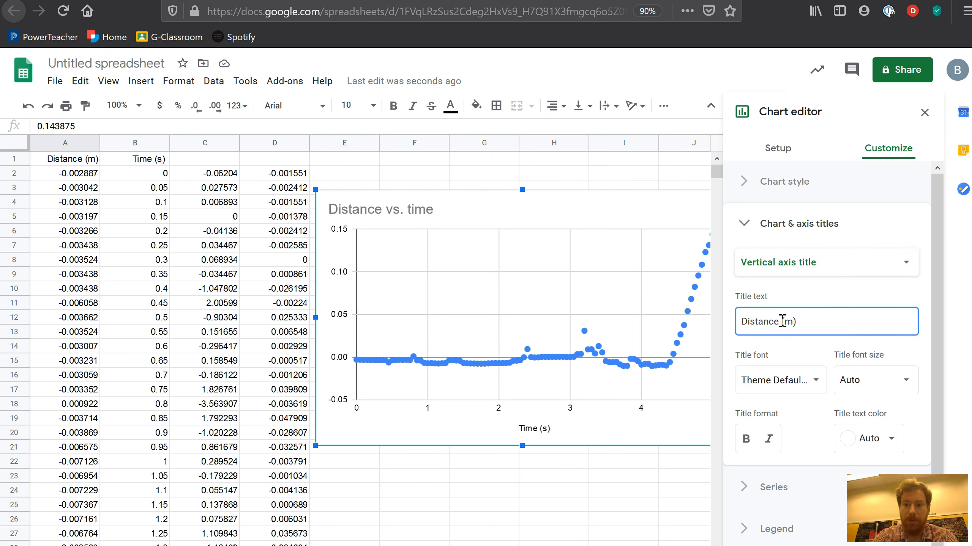
{"action": "double_click", "coordinate": [788, 322]}
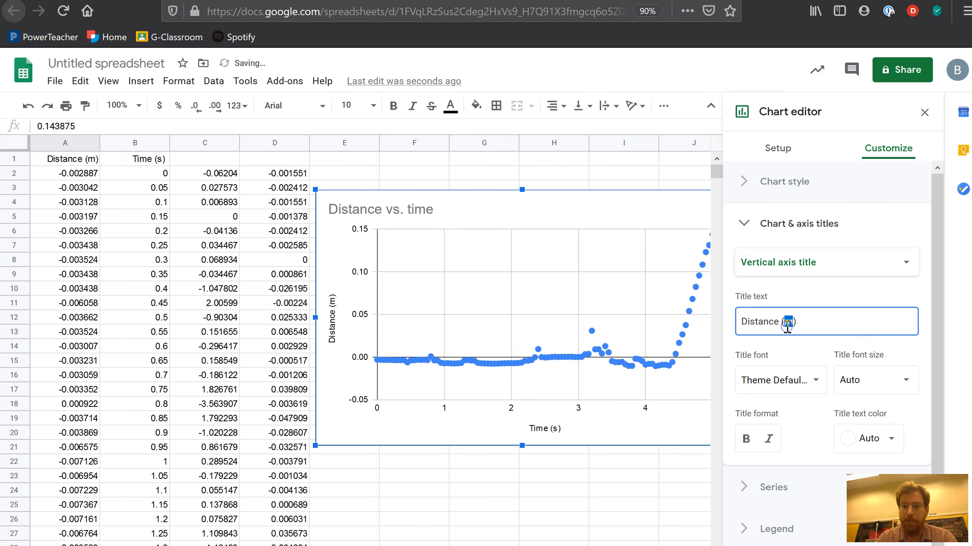
{"action": "left_click", "coordinate": [546, 220]}
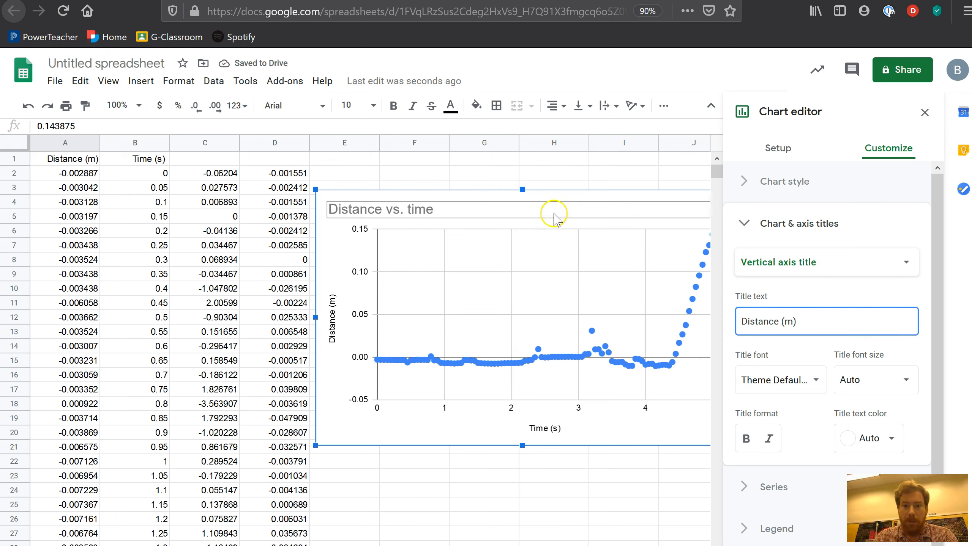
{"action": "left_click", "coordinate": [924, 112]}
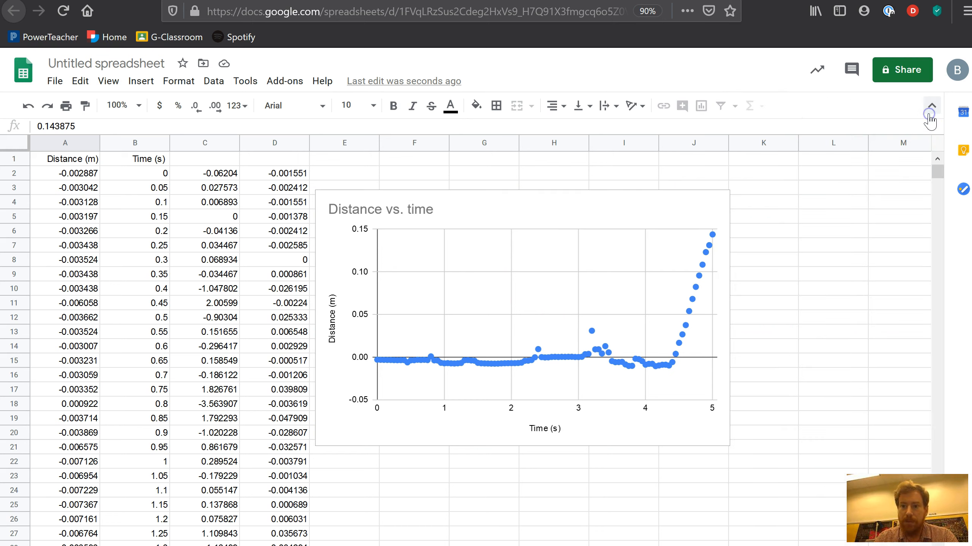
- Check the time and distance of the chart point where the steep rise near the end begins
{"action": "left_click", "coordinate": [746, 266]}
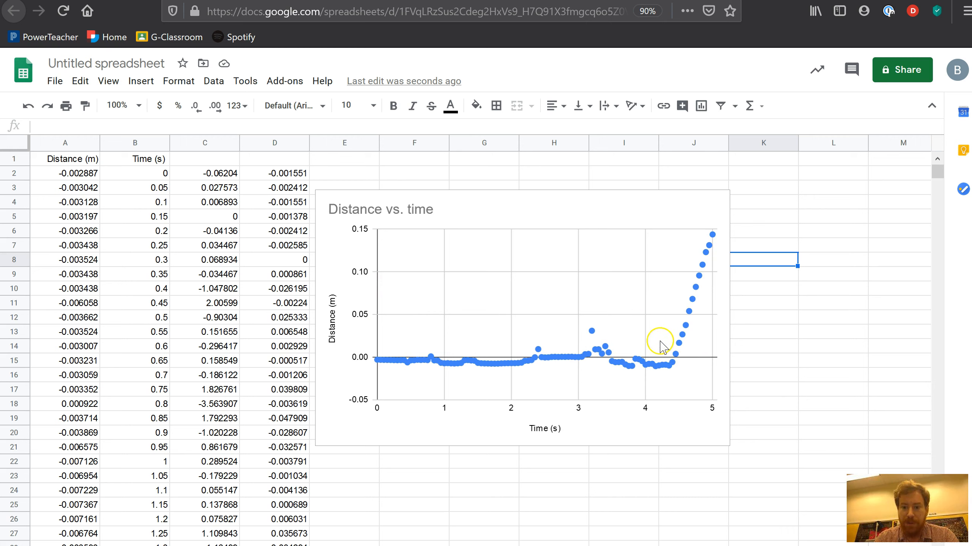
{"action": "left_click", "coordinate": [670, 368]}
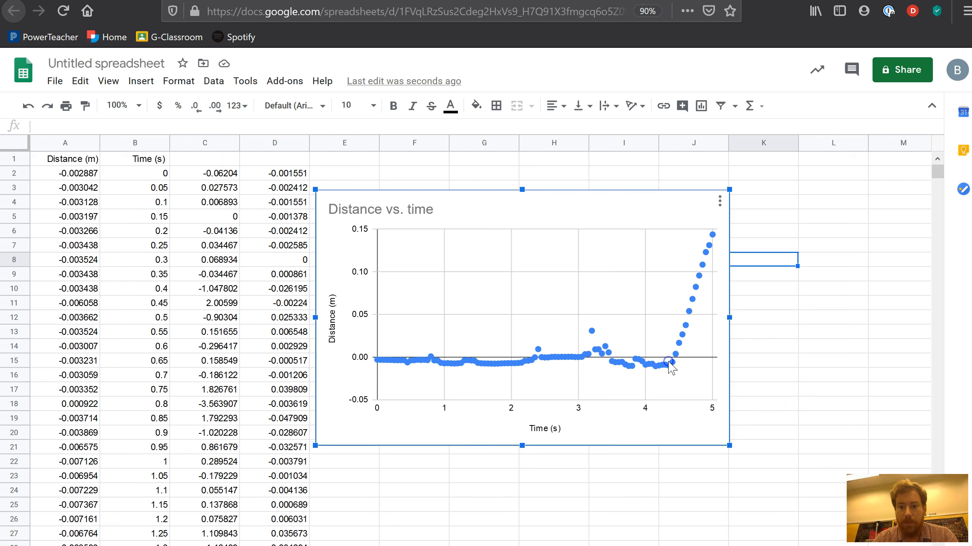
{"action": "left_click", "coordinate": [670, 366]}
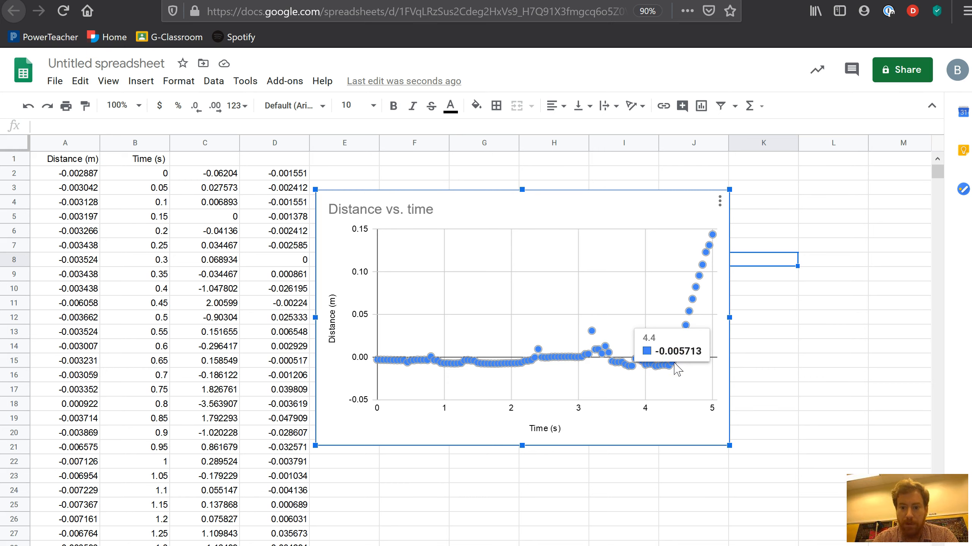
- Locate the 4.4 s time value in column B and select its cell, B90
{"action": "left_click", "coordinate": [162, 417]}
{"action": "scroll", "coordinate": [162, 462], "scroll_direction": "down", "scroll_amount": 2}
{"action": "scroll", "coordinate": [160, 462], "scroll_direction": "down", "scroll_amount": 20}
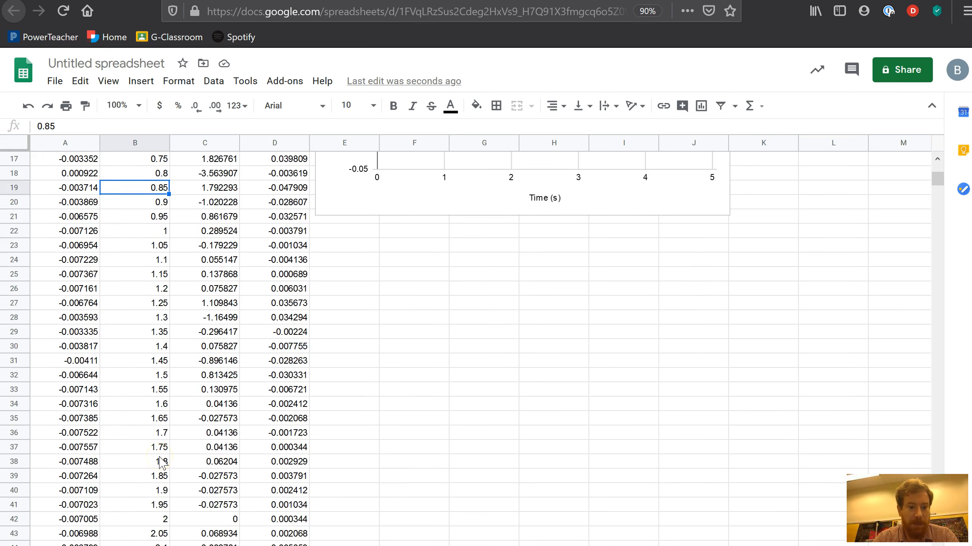
{"action": "scroll", "coordinate": [160, 462], "scroll_direction": "down", "scroll_amount": 7}
{"action": "scroll", "coordinate": [158, 299], "scroll_direction": "up", "scroll_amount": 3}
{"action": "left_click", "coordinate": [156, 305]}
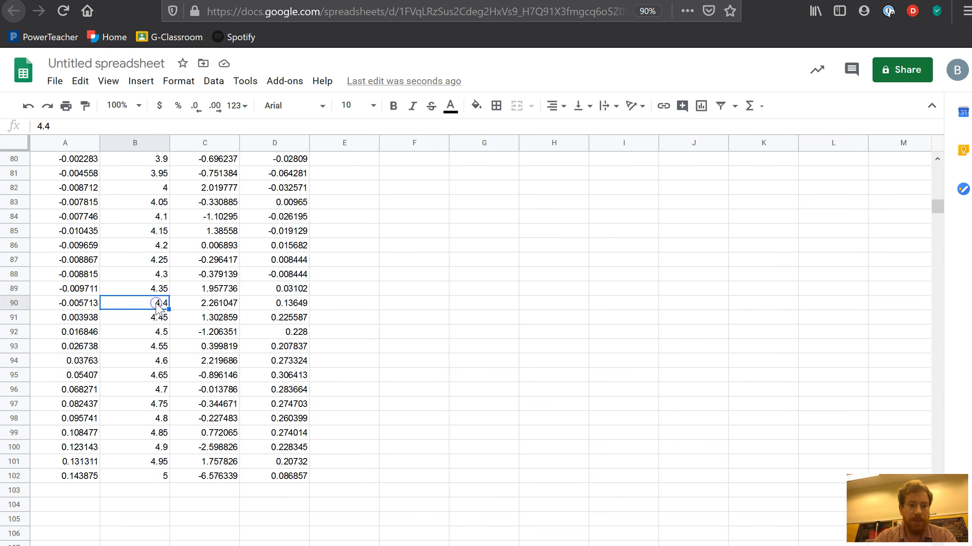
- Extend the selection from B90 to include column A and continue row by row down to row 102
{"action": "key", "text": "Left"}
{"action": "key", "text": "Right"}
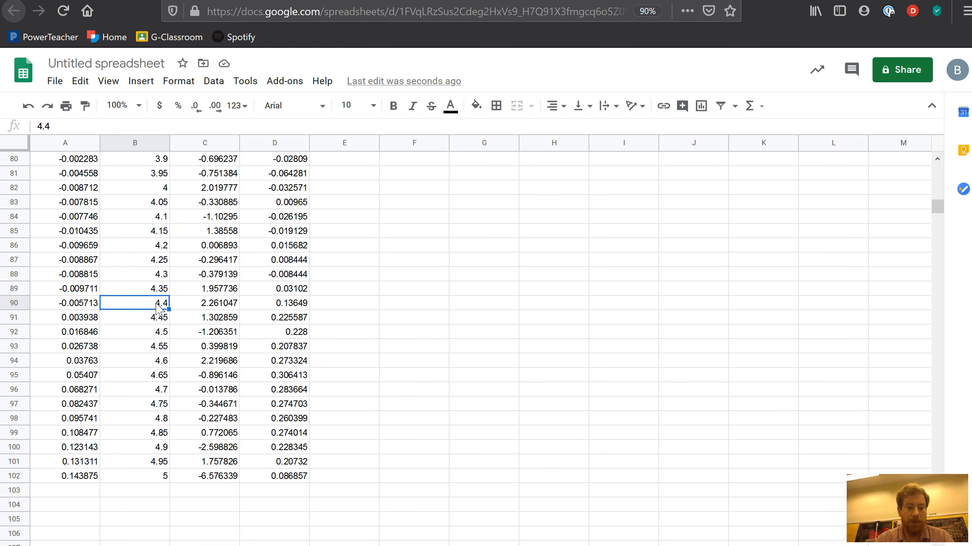
{"action": "key", "text": "shift+Left"}
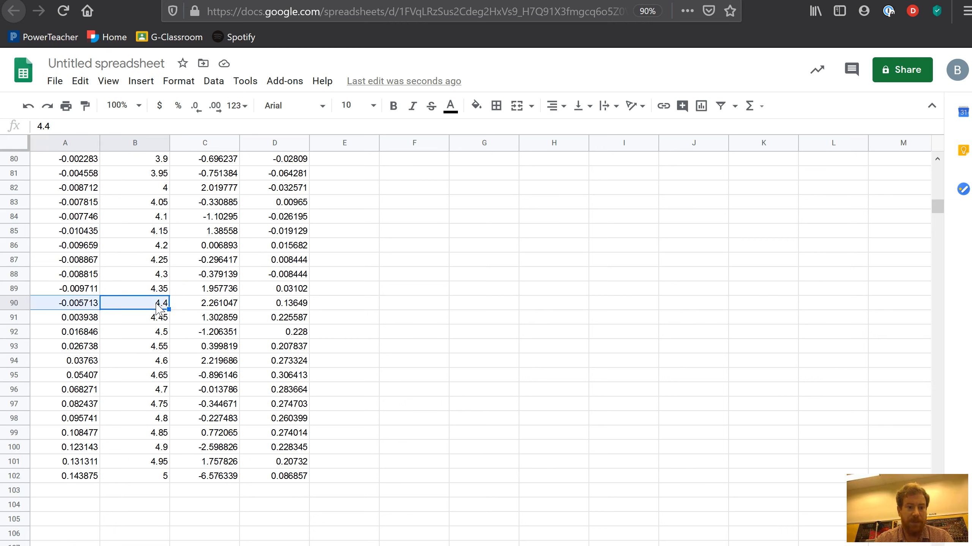
{"action": "key", "text": "shift+Down"}
{"action": "key", "text": "shift+Down"}
{"action": "key", "text": "shift+Down"}
{"action": "key", "text": "shift+Down"}
{"action": "key", "text": "shift+Down"}
{"action": "key", "text": "shift+Down"}
{"action": "key", "text": "shift+Down"}
{"action": "key", "text": "shift+Down"}
{"action": "key", "text": "shift+Down"}
{"action": "key", "text": "shift+Down"}
{"action": "key", "text": "shift+Down"}
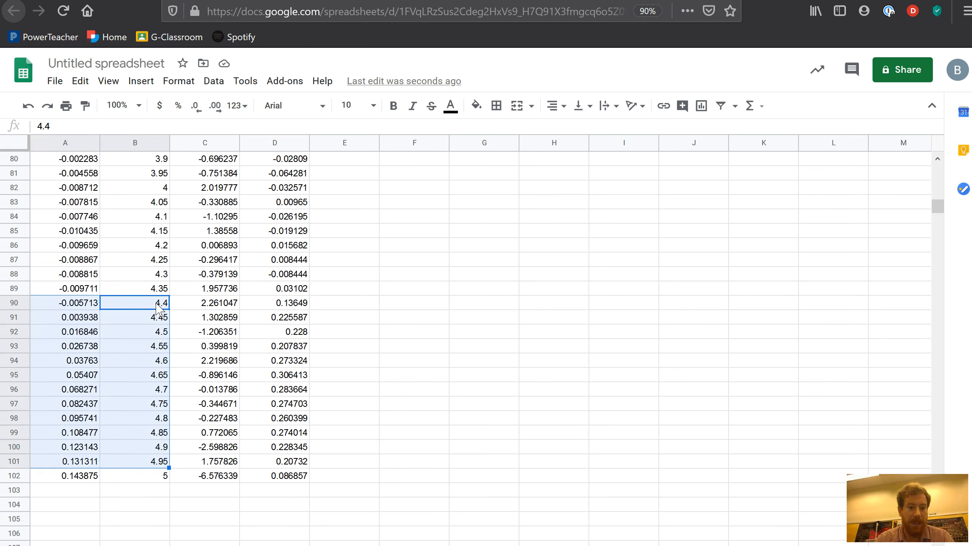
{"action": "key", "text": "shift+Down"}
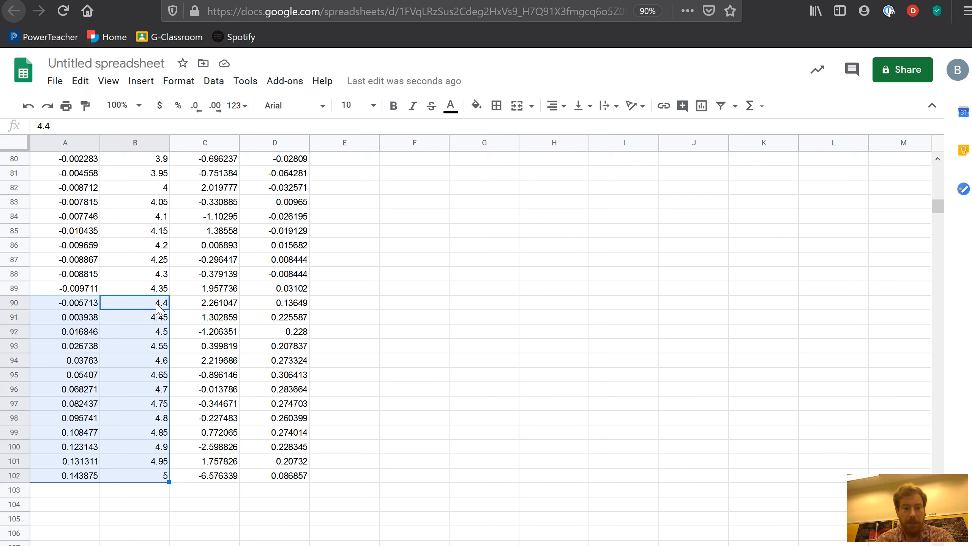
- Reselect the distance and time block A90:B102 in one sweep, and clear the selection again
{"action": "left_click", "coordinate": [408, 274]}
{"action": "left_click_drag", "start_coordinate": [148, 308], "coordinate": [84, 472]}
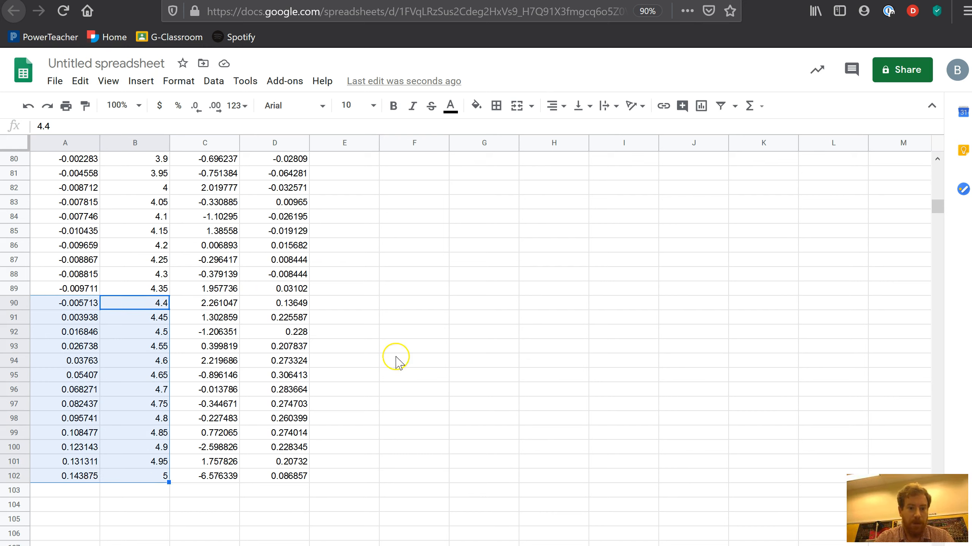
{"action": "left_click", "coordinate": [413, 331]}
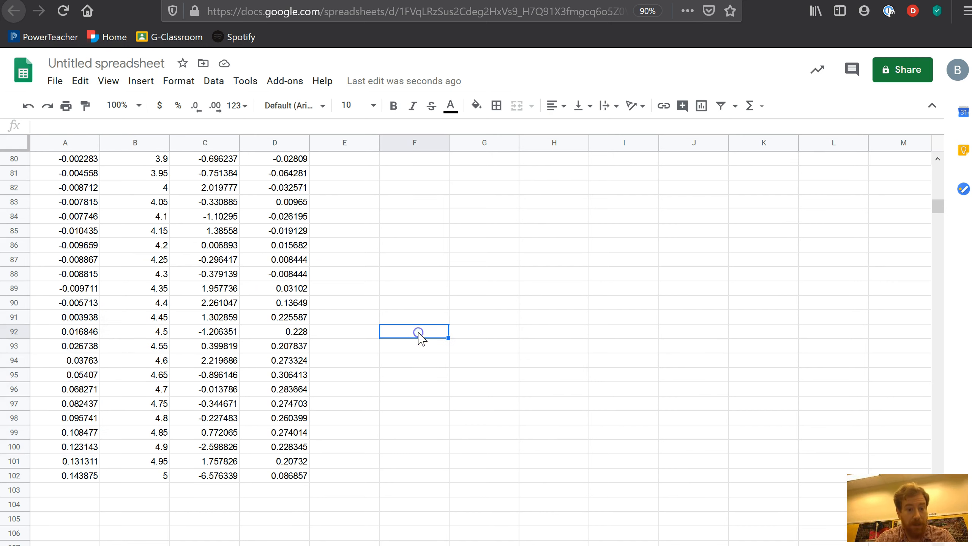
- Copy the distance and time values in A90:B102, from 4.4 s to the end of the data
{"action": "left_click", "coordinate": [146, 310]}
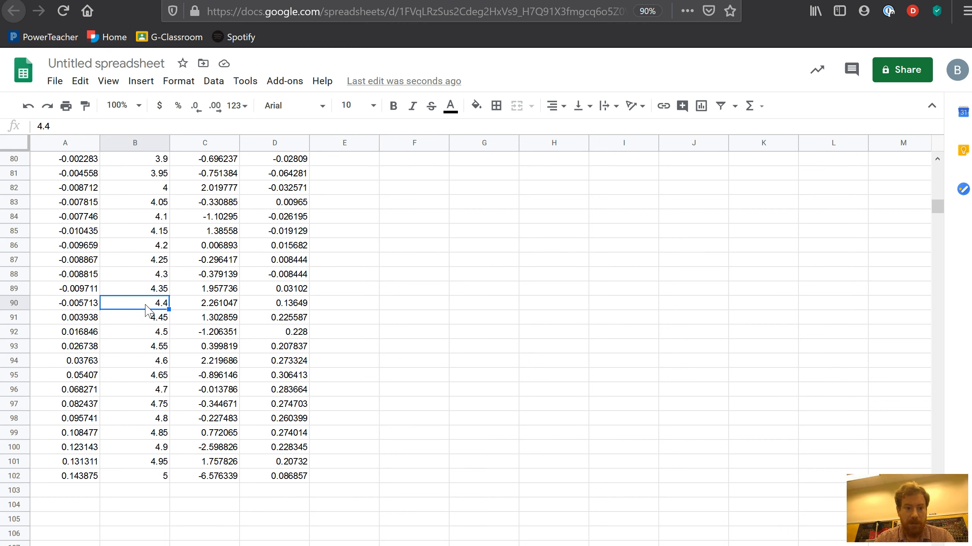
{"action": "key", "text": "shift+Left"}
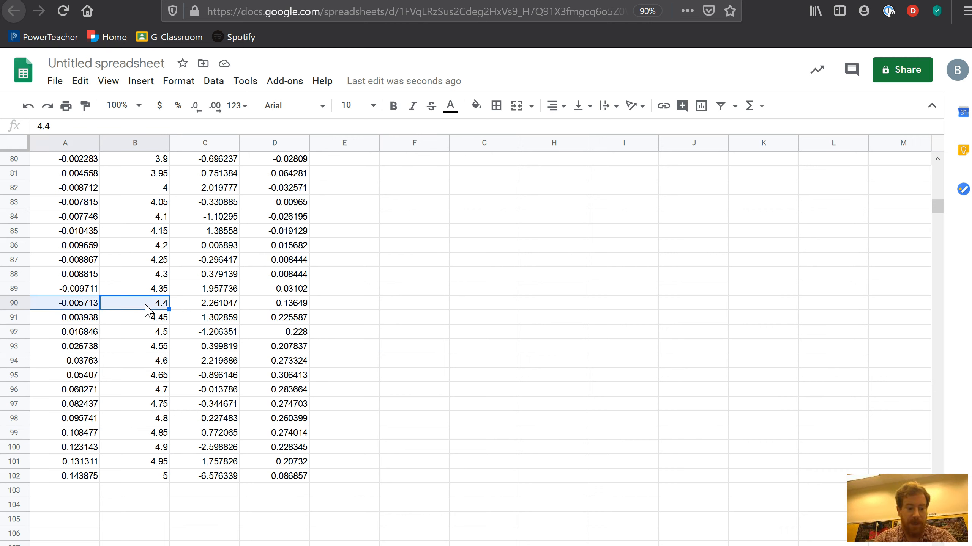
{"action": "key", "text": "ctrl+shift+Down"}
{"action": "key", "text": "ctrl+c"}
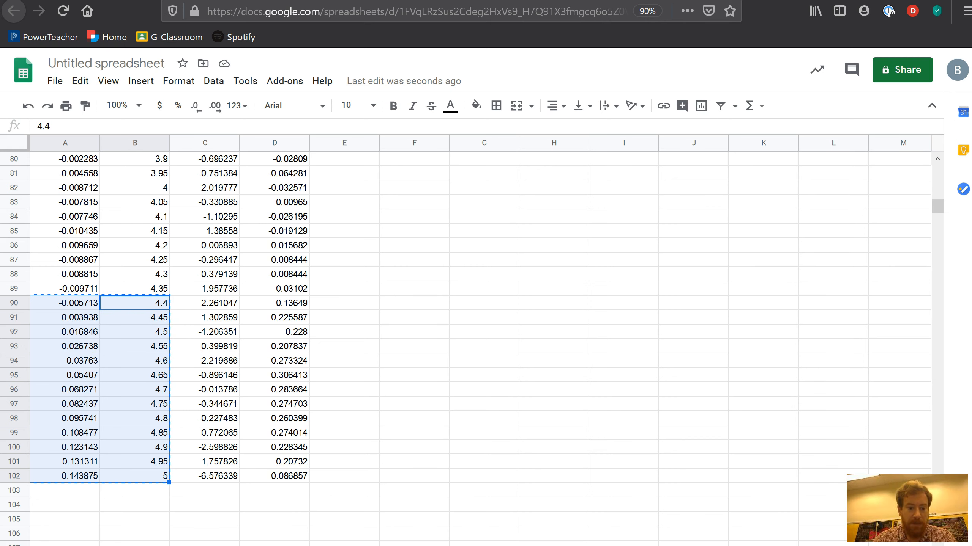
{"action": "scroll", "coordinate": [357, 319], "scroll_direction": "up", "scroll_amount": 20}
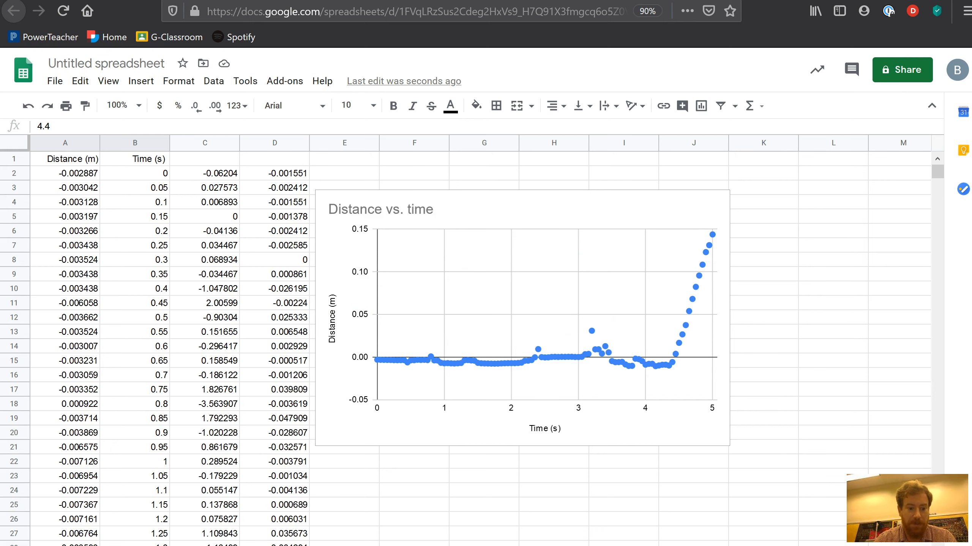
{"action": "key", "text": "shift+F11"}
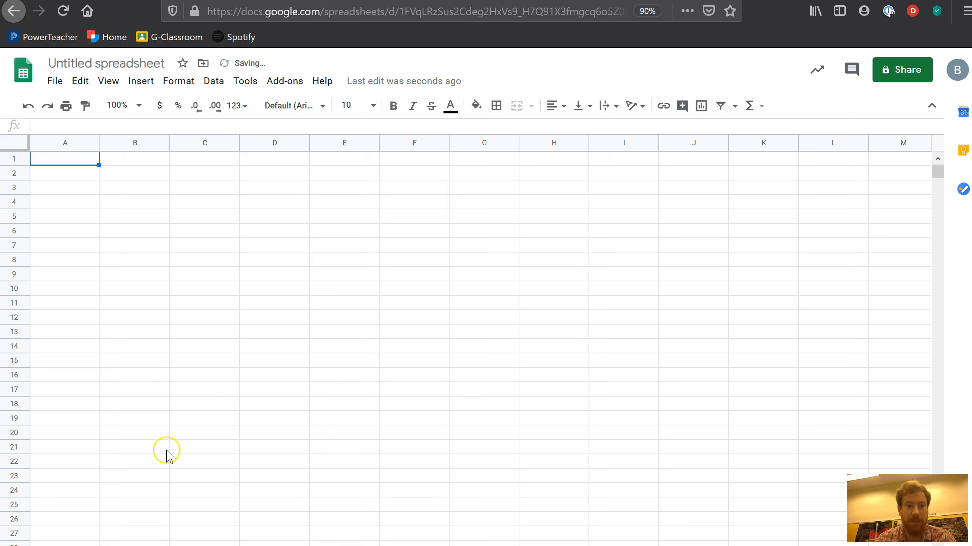
{"action": "scroll", "coordinate": [169, 451], "scroll_direction": "down", "scroll_amount": 5}
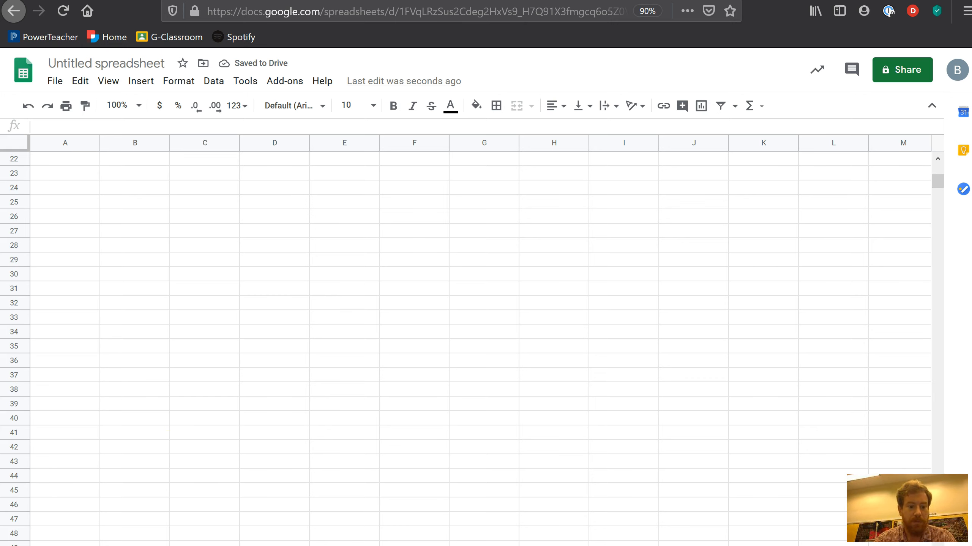
{"action": "right_click", "coordinate": [164, 545]}
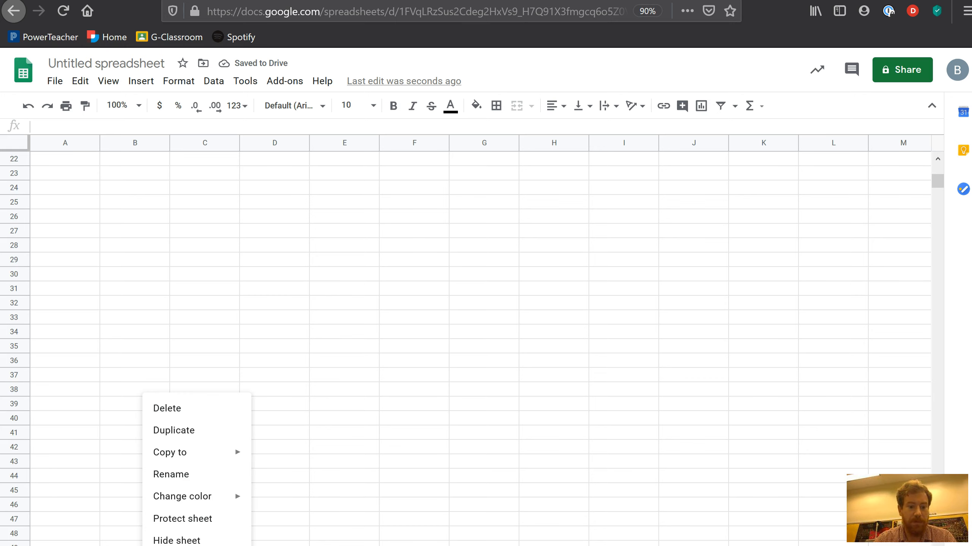
{"action": "left_click", "coordinate": [188, 408]}
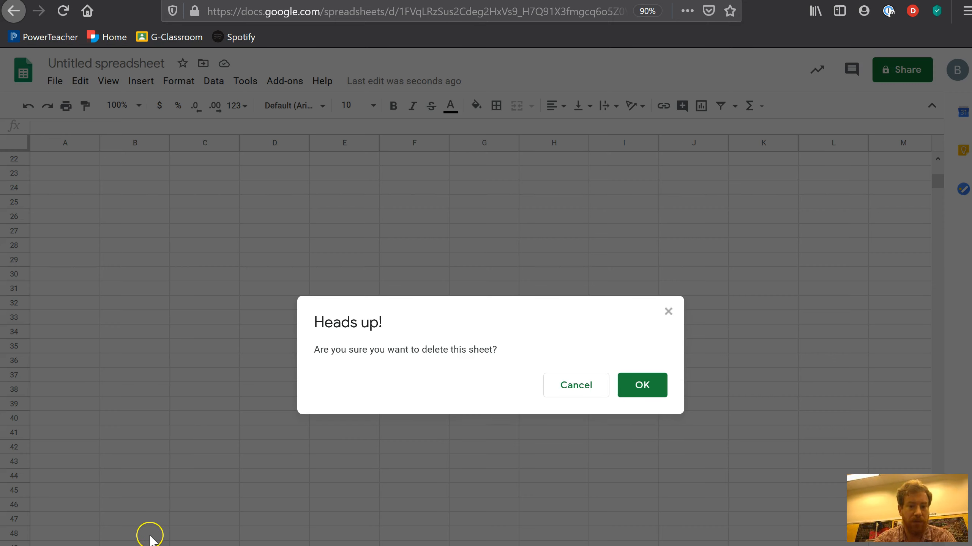
{"action": "left_click", "coordinate": [629, 387]}
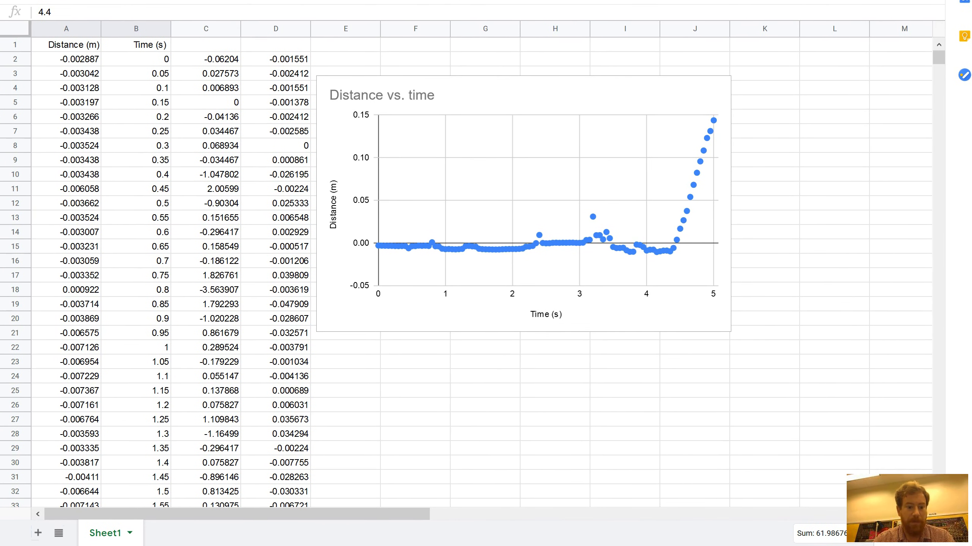
- Add a new blank sheet and paste the copied distance and time data starting at cell A2
{"action": "left_click", "coordinate": [38, 534]}
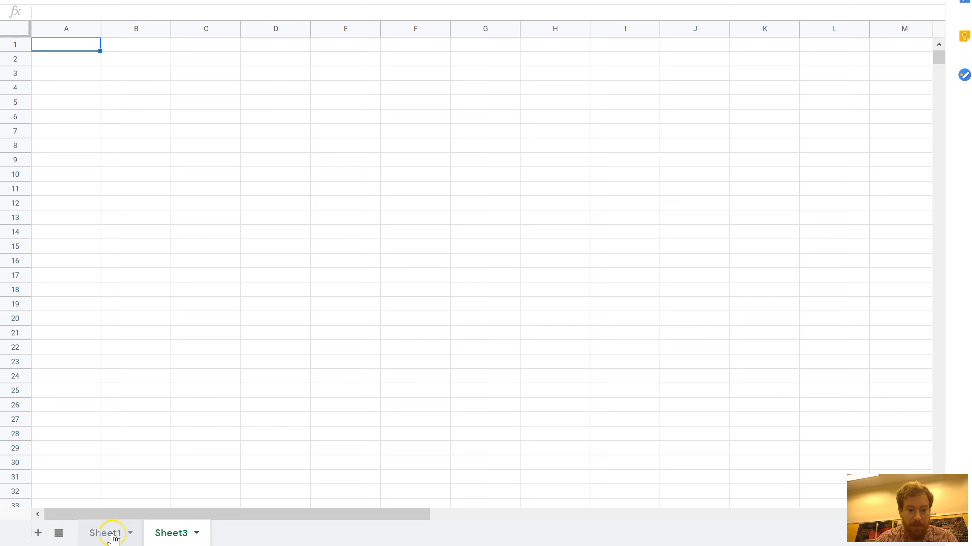
{"action": "left_click", "coordinate": [114, 117]}
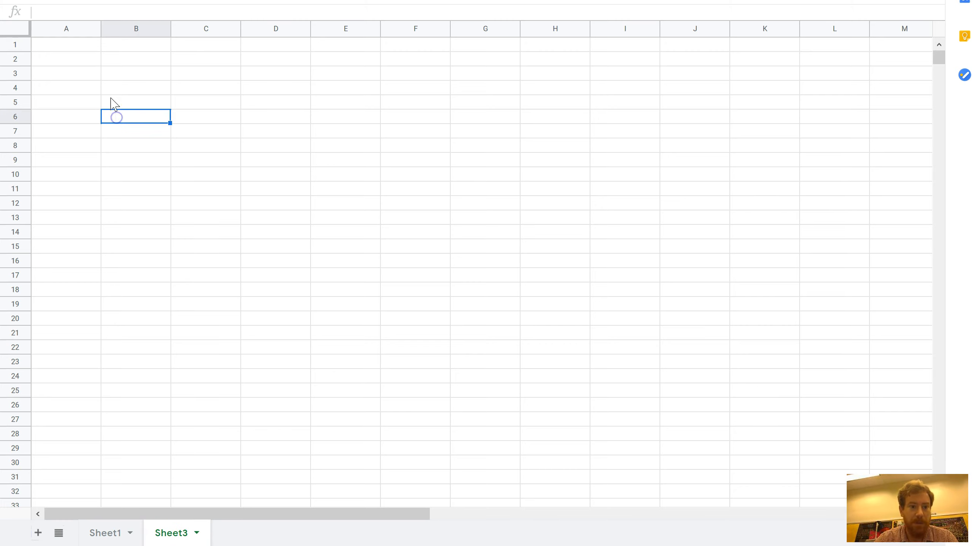
{"action": "left_click", "coordinate": [86, 59]}
{"action": "left_click", "coordinate": [81, 48]}
{"action": "left_click", "coordinate": [130, 48]}
{"action": "left_click", "coordinate": [86, 47]}
{"action": "left_click", "coordinate": [91, 61]}
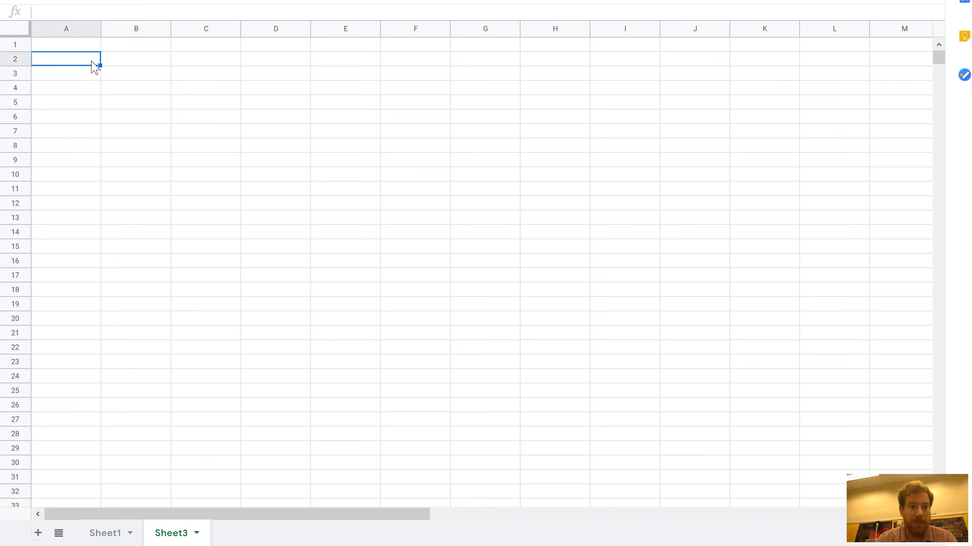
{"action": "left_click", "coordinate": [74, 63]}
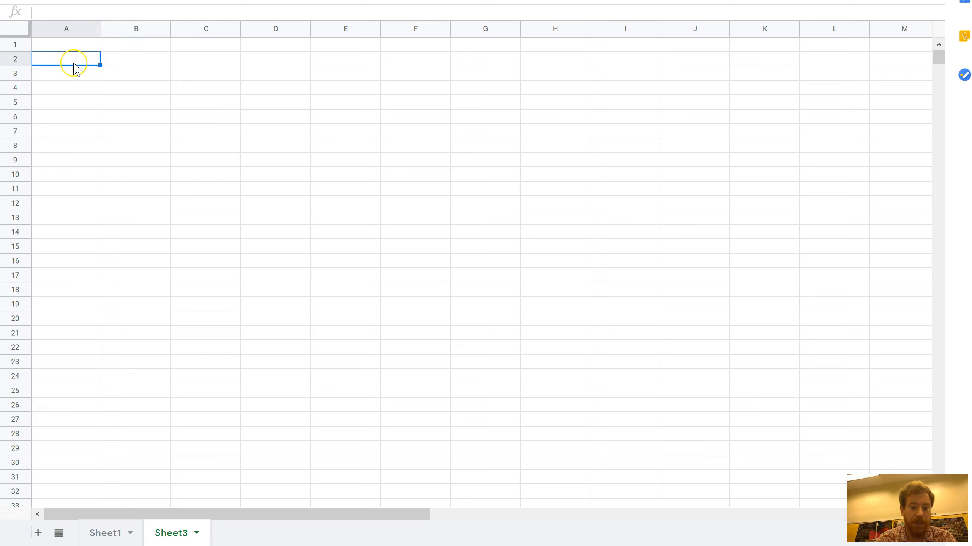
{"action": "key", "text": "ctrl+v"}
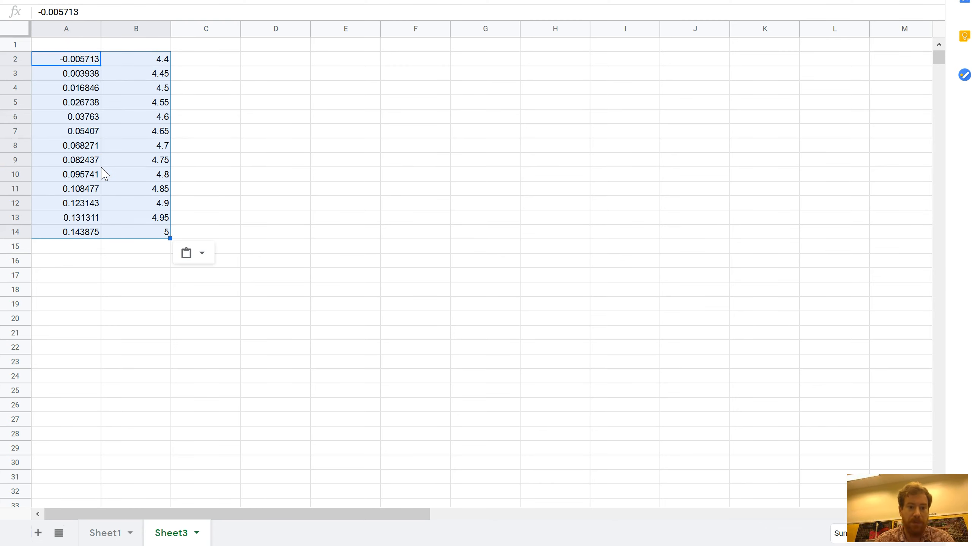
- Enter the headers "Distance (m)" in A1 and "Time(s)" in B1 above the pasted data
{"action": "left_click", "coordinate": [201, 58]}
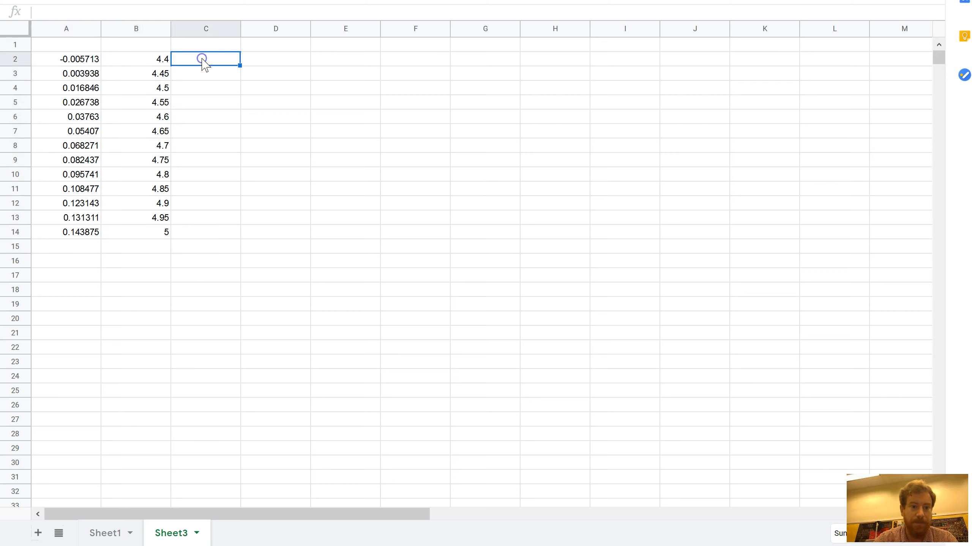
{"action": "left_click", "coordinate": [89, 43]}
{"action": "type", "text": "Distance (m"}
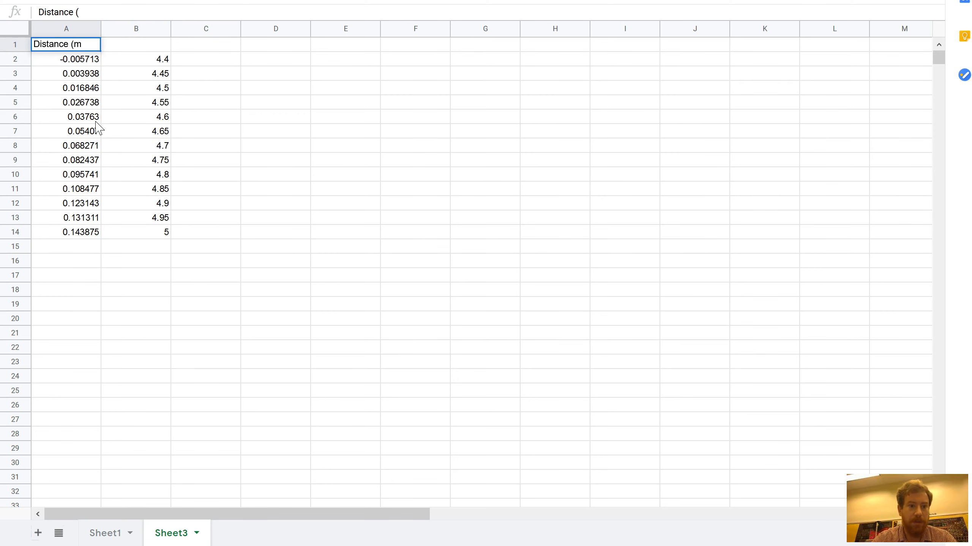
{"action": "key", "text": "Tab"}
{"action": "type", "text": "T"}
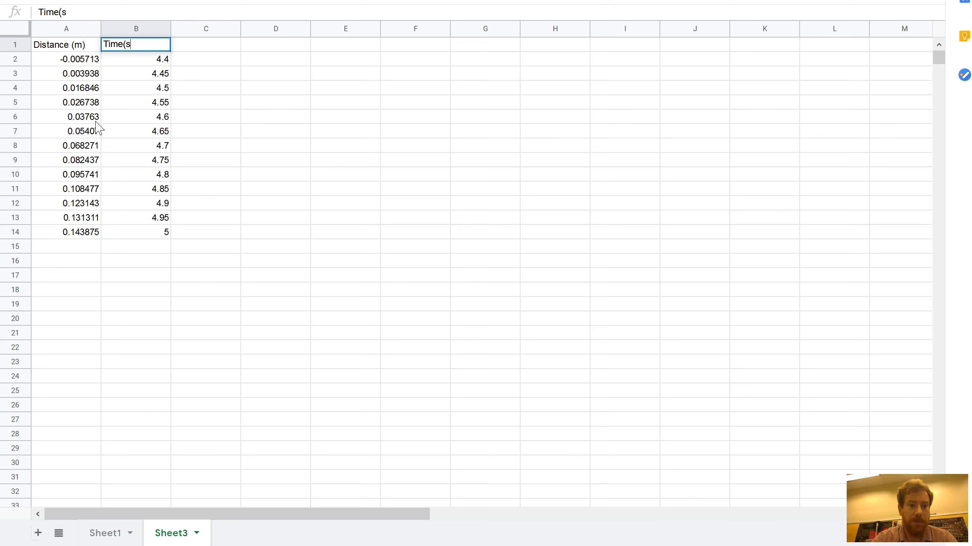
{"action": "key", "text": "Return"}
{"action": "left_click", "coordinate": [208, 103]}
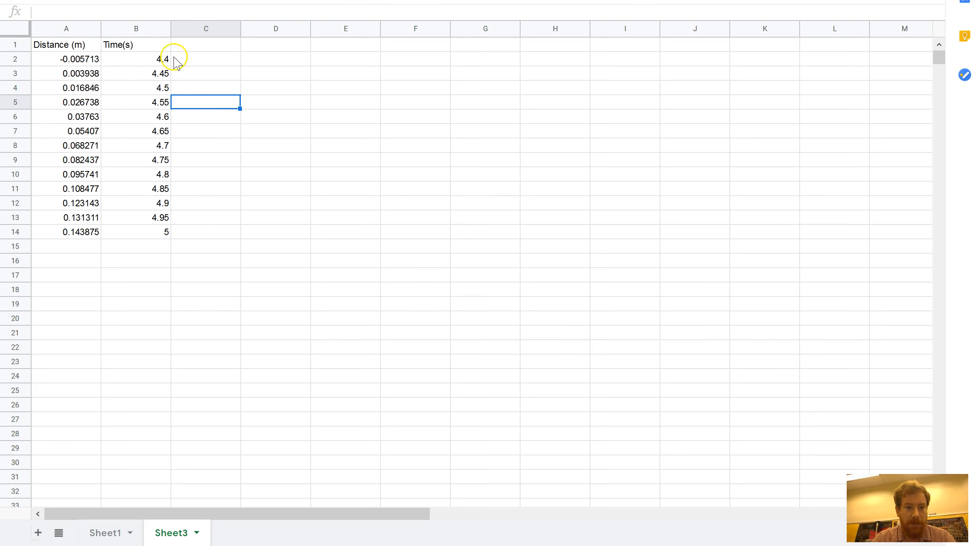
- Move the entire distance column from column A to column C so that it follows the time column
{"action": "left_click", "coordinate": [71, 46]}
{"action": "left_click_drag", "start_coordinate": [71, 49], "coordinate": [77, 191]}
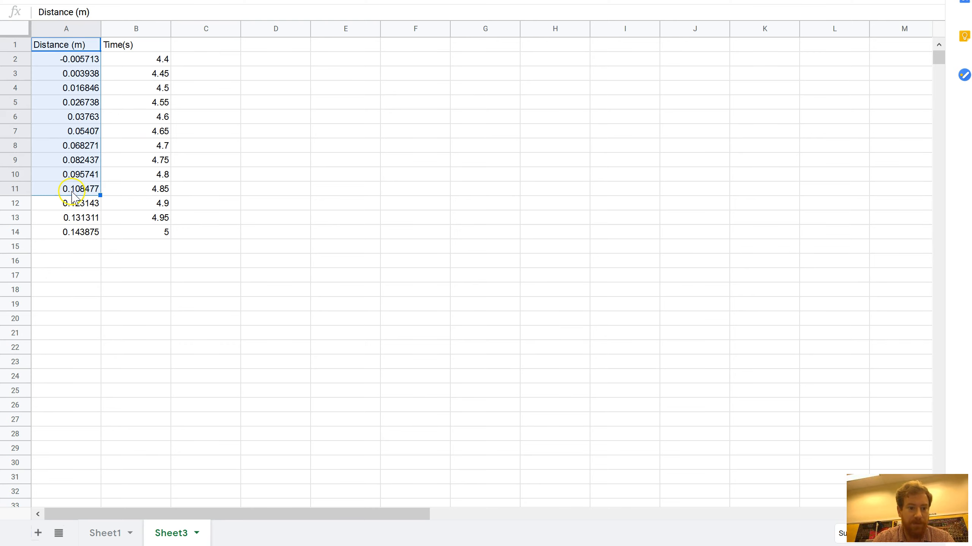
{"action": "left_click", "coordinate": [233, 175]}
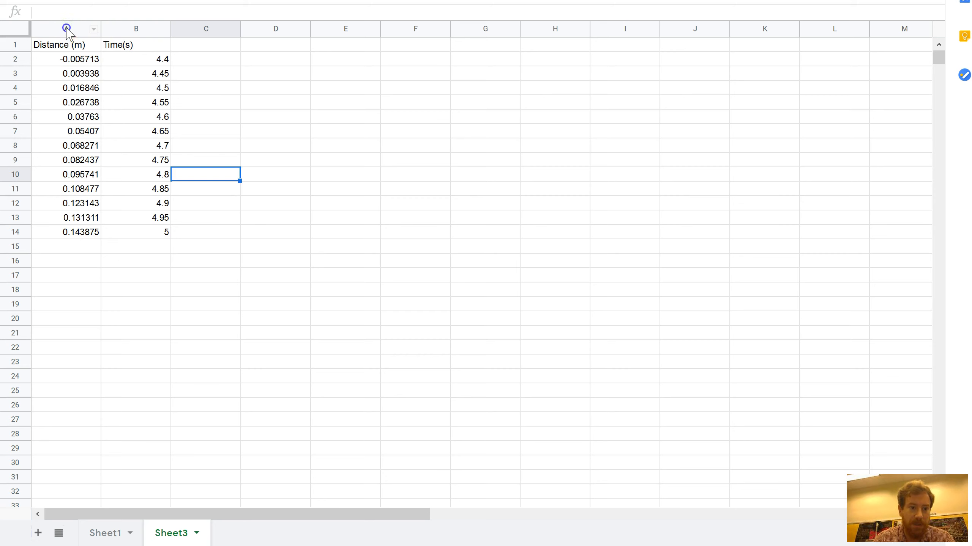
{"action": "left_click", "coordinate": [66, 29]}
{"action": "key", "text": "ctrl+c"}
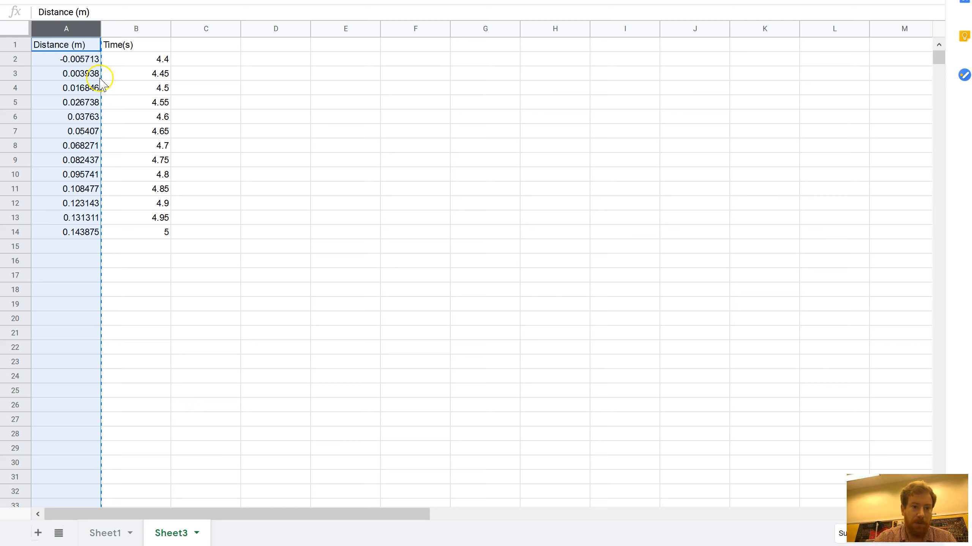
{"action": "left_click", "coordinate": [194, 45]}
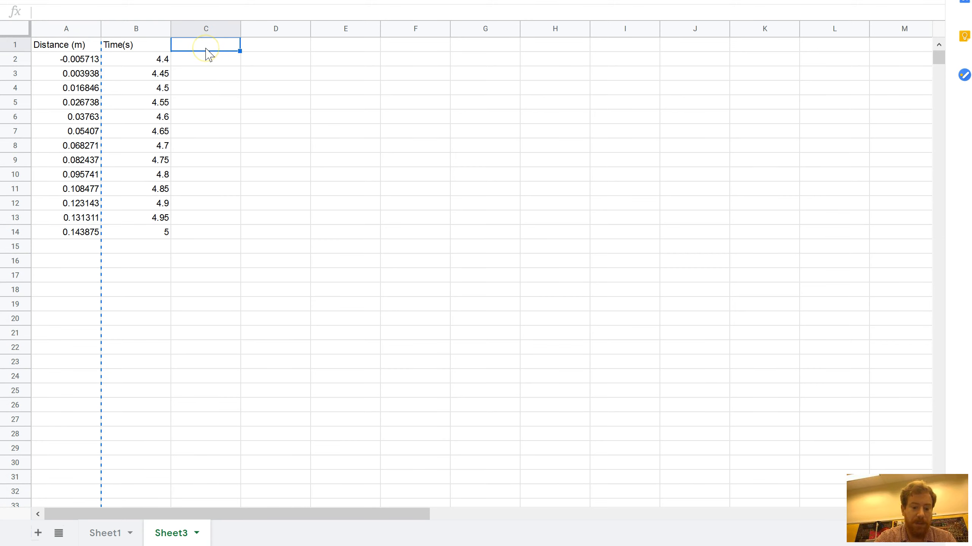
{"action": "key", "text": "ctrl+v"}
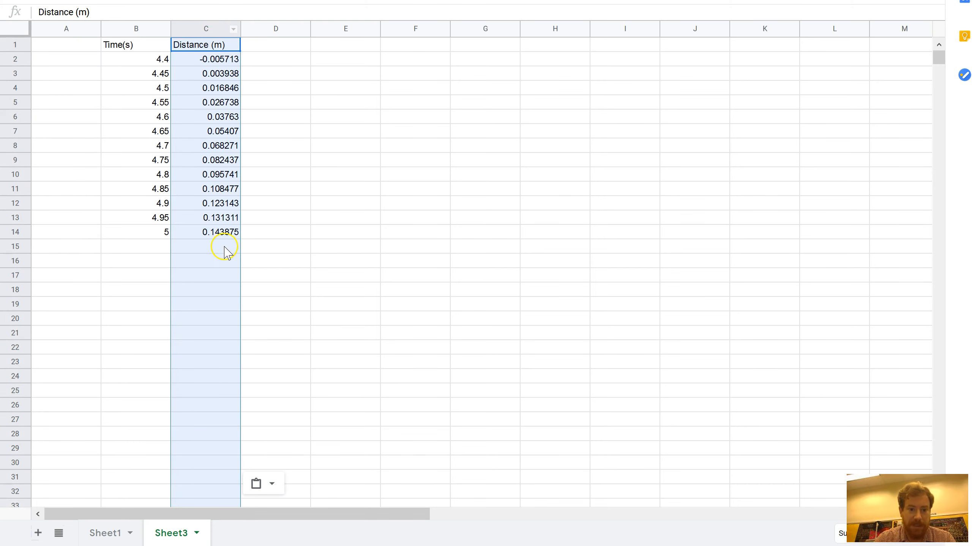
{"action": "left_click", "coordinate": [313, 190]}
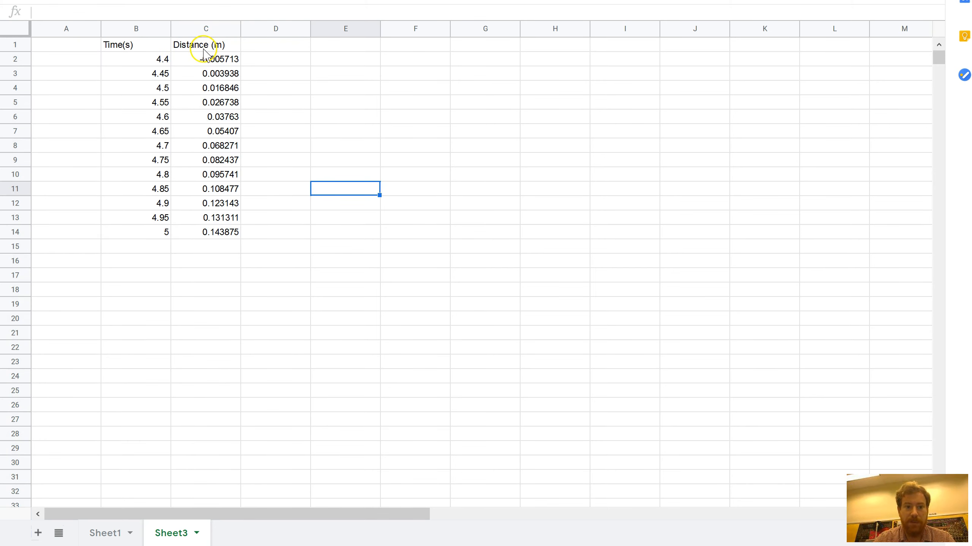
{"action": "left_click", "coordinate": [72, 58]}
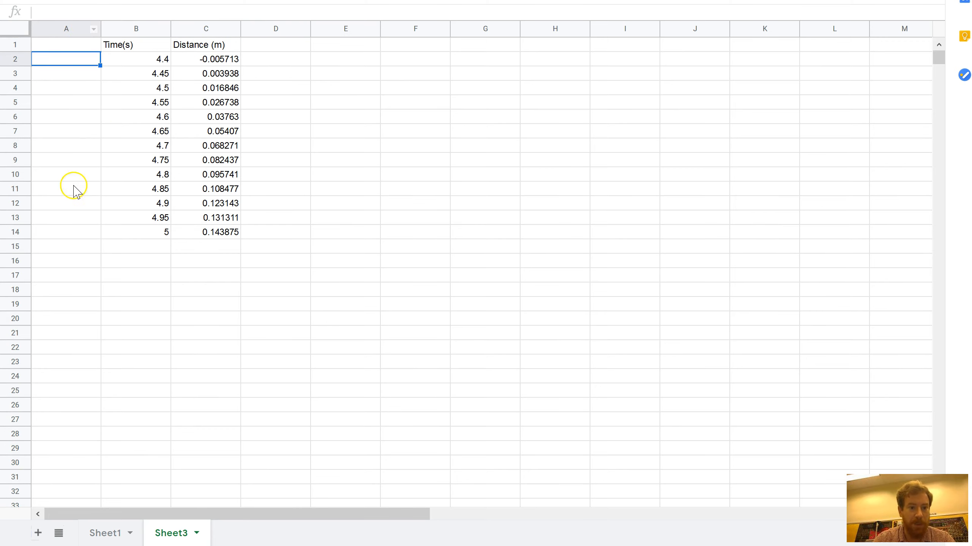
{"action": "left_click", "coordinate": [210, 103]}
{"action": "left_click", "coordinate": [78, 57]}
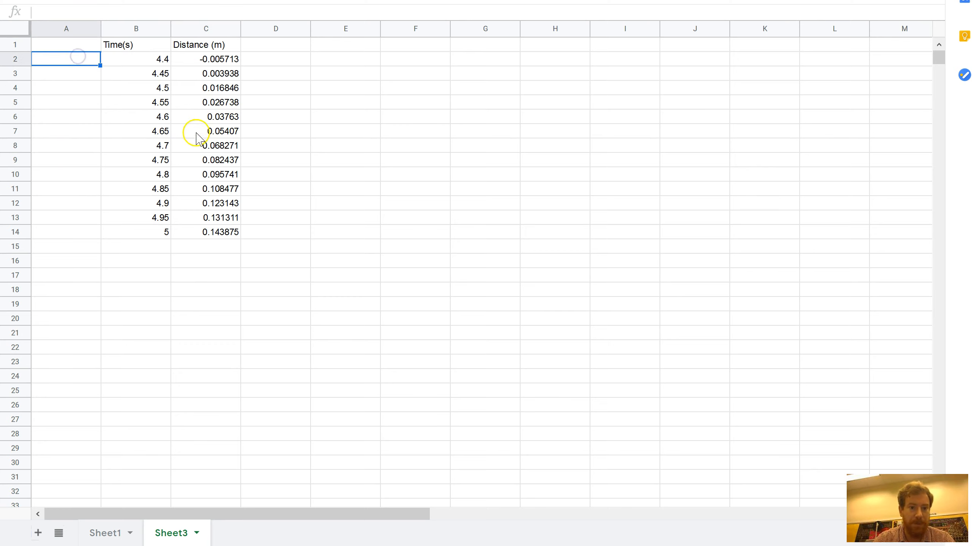
{"action": "left_click", "coordinate": [192, 60]}
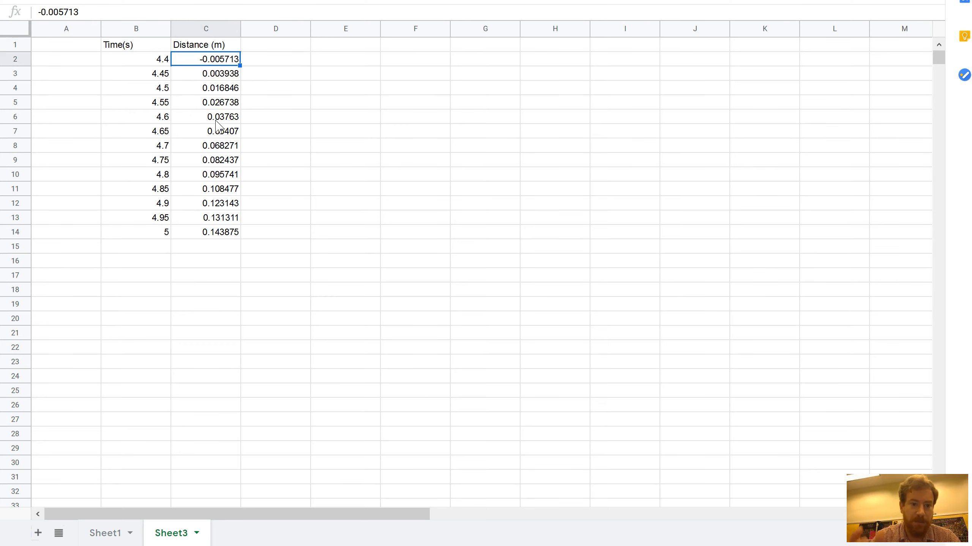
{"action": "left_click", "coordinate": [202, 53]}
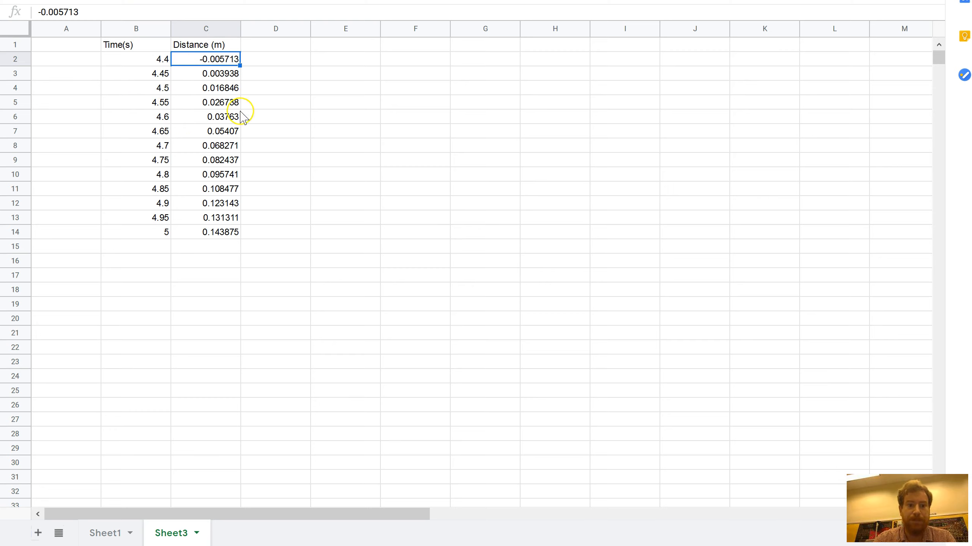
{"action": "left_click", "coordinate": [283, 104]}
{"action": "left_click", "coordinate": [426, 63]}
{"action": "left_click", "coordinate": [355, 63]}
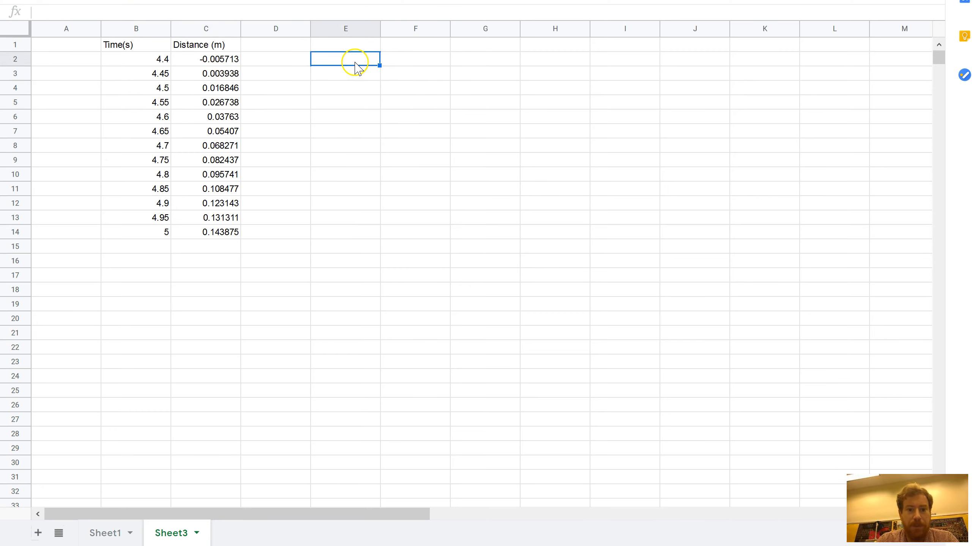
{"action": "left_click", "coordinate": [355, 75]}
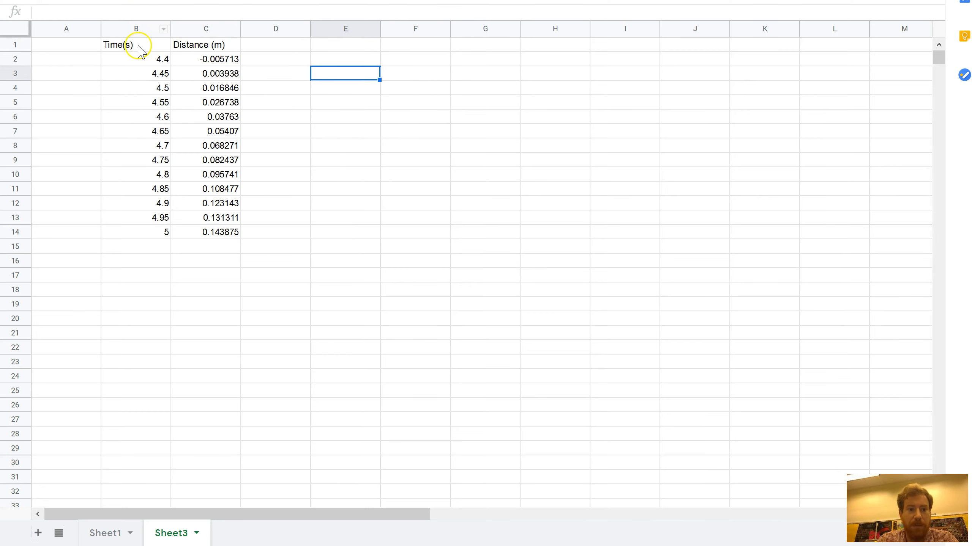
- Insert a scatter chart from the time and distance data in B1:C14 and place it beside the data, starting in column D
{"action": "left_click_drag", "start_coordinate": [140, 49], "coordinate": [226, 233]}
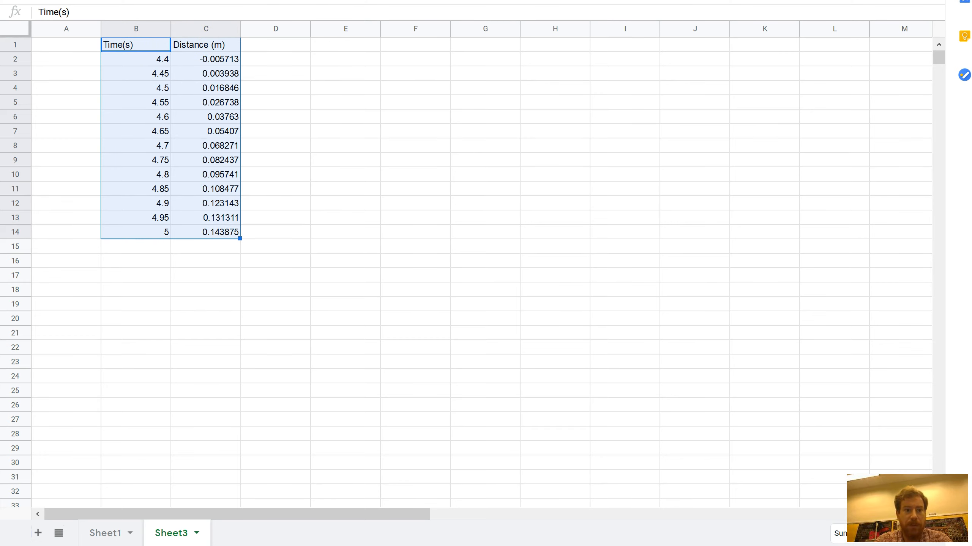
{"action": "key", "text": "alt+i"}
{"action": "left_click", "coordinate": [173, 162]}
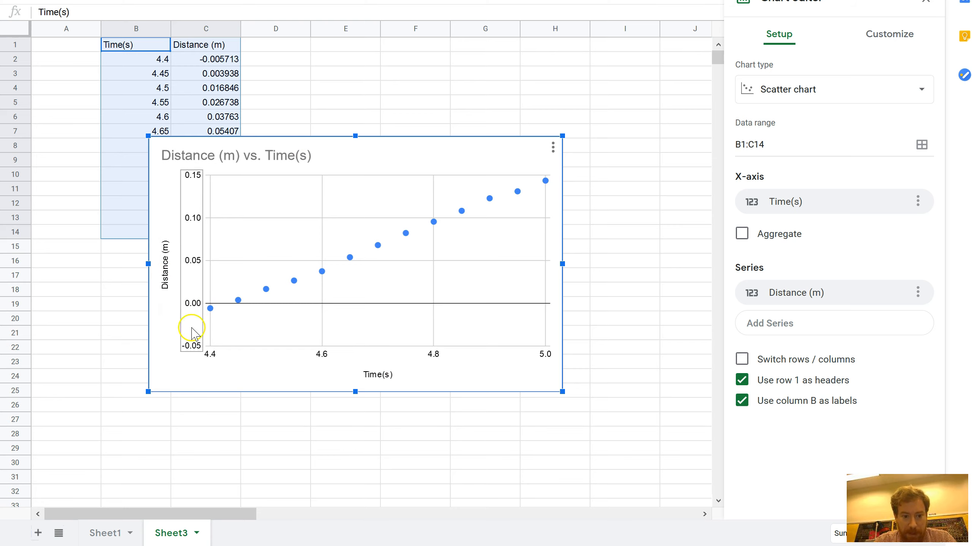
{"action": "left_click_drag", "start_coordinate": [391, 151], "coordinate": [505, 78]}
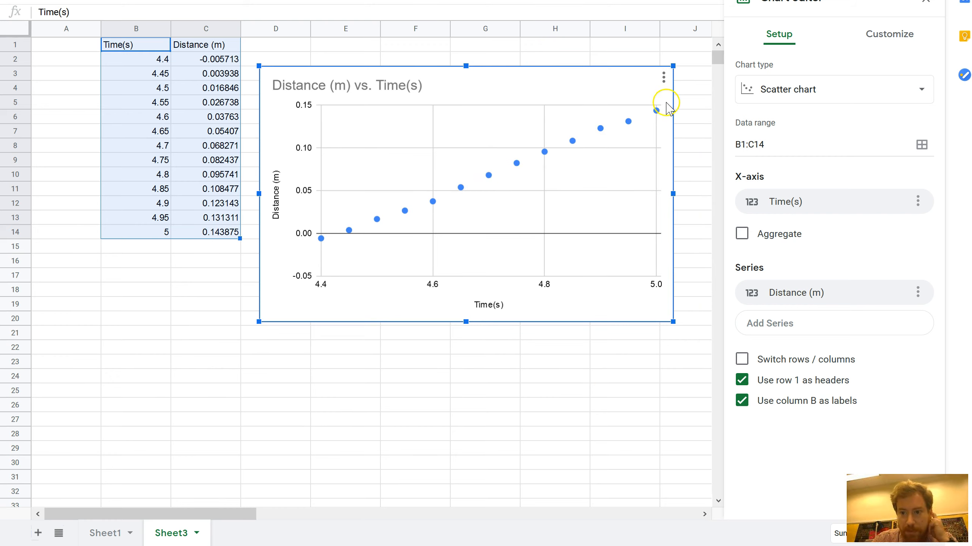
- Add a linear trendline to the chart's distance series and set its label to Use Equation
{"action": "left_click", "coordinate": [891, 34]}
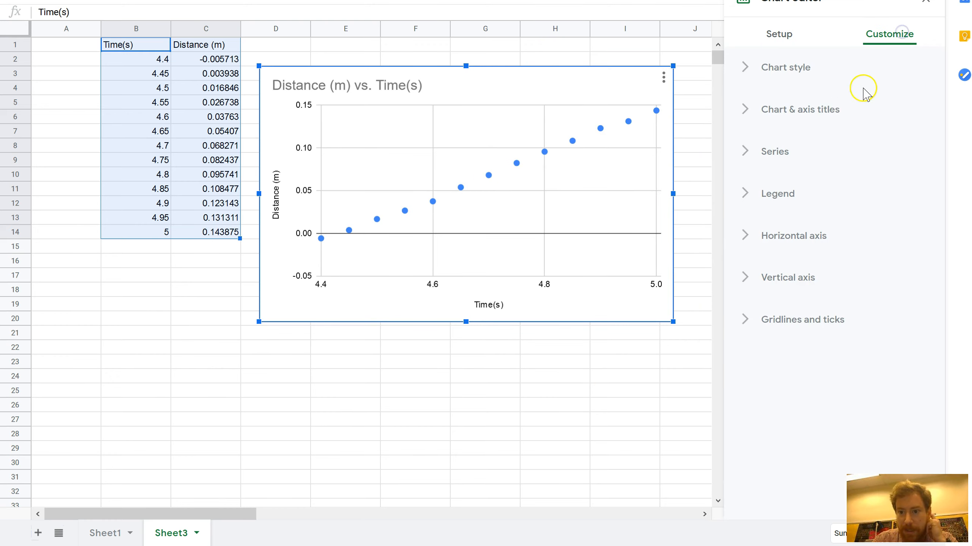
{"action": "left_click", "coordinate": [768, 152]}
{"action": "scroll", "coordinate": [838, 300], "scroll_direction": "down", "scroll_amount": 5}
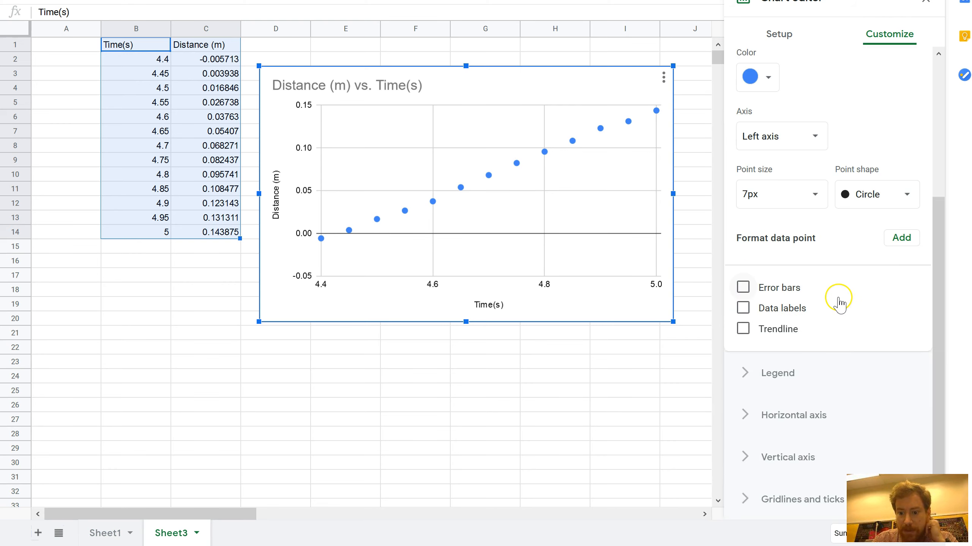
{"action": "left_click", "coordinate": [743, 315]}
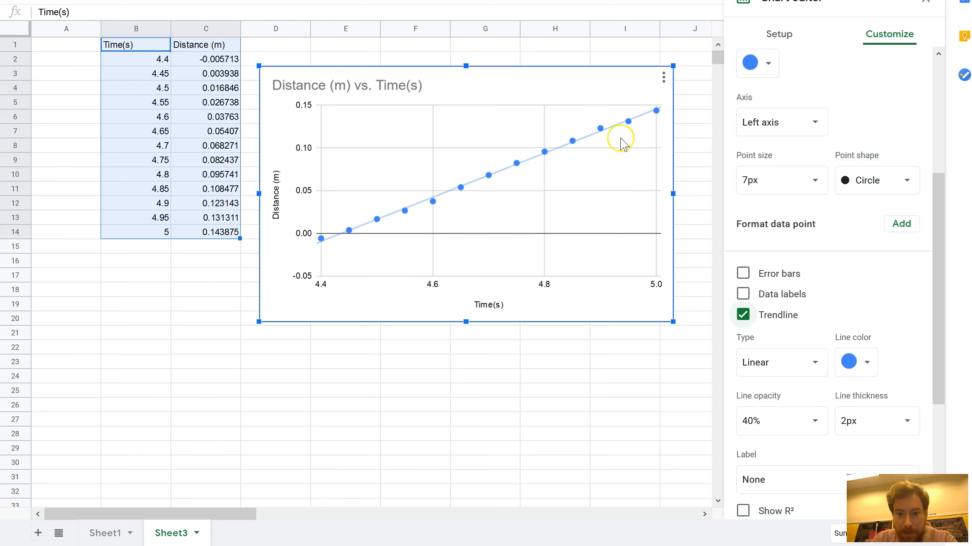
{"action": "scroll", "coordinate": [820, 317], "scroll_direction": "down", "scroll_amount": 5}
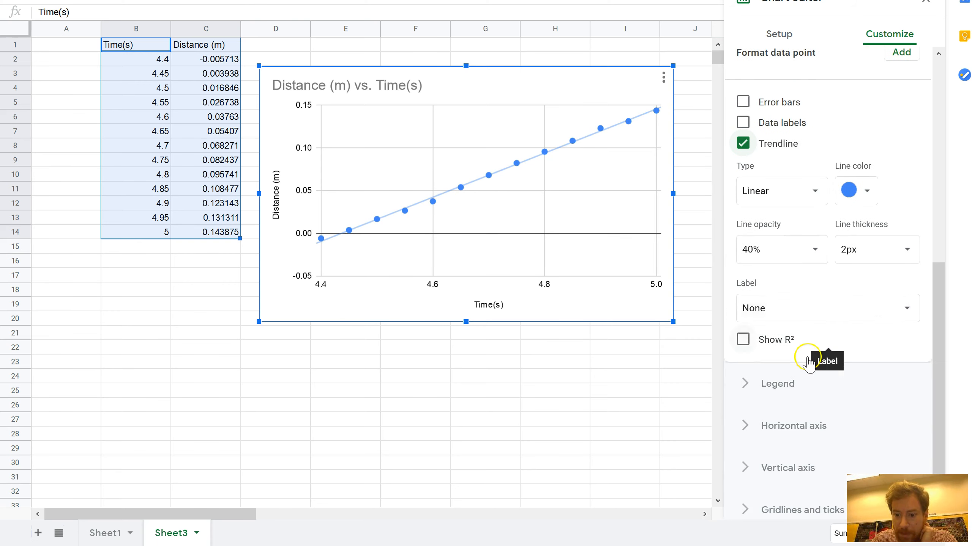
{"action": "left_click", "coordinate": [776, 309]}
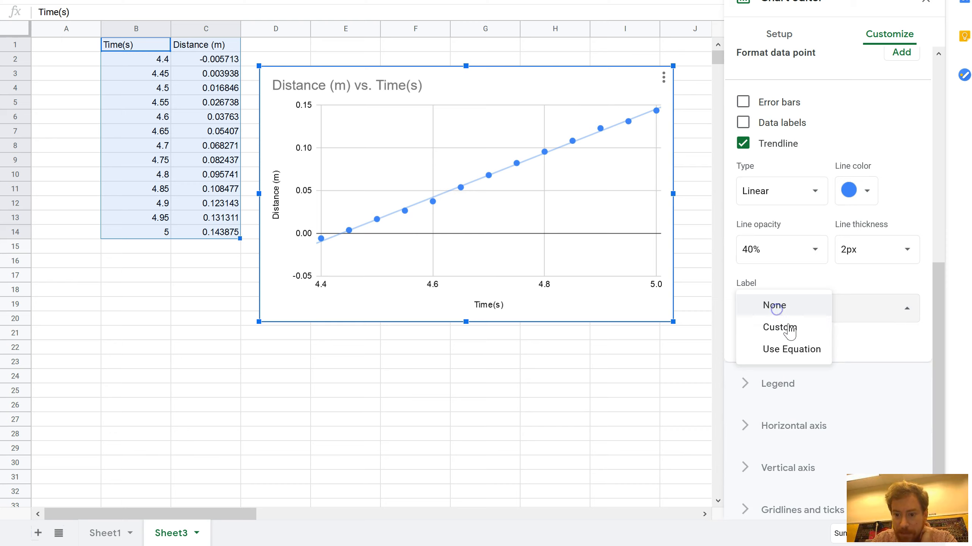
{"action": "left_click", "coordinate": [786, 350]}
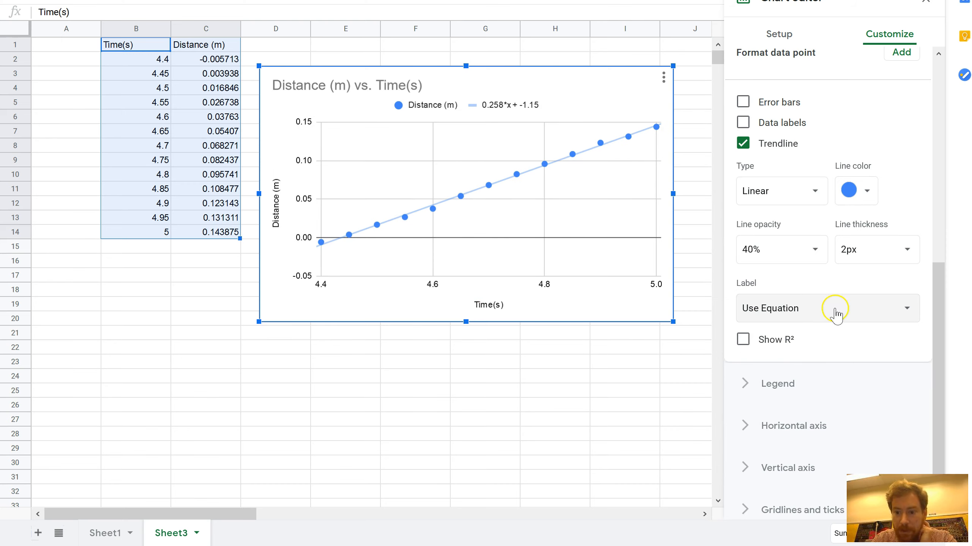